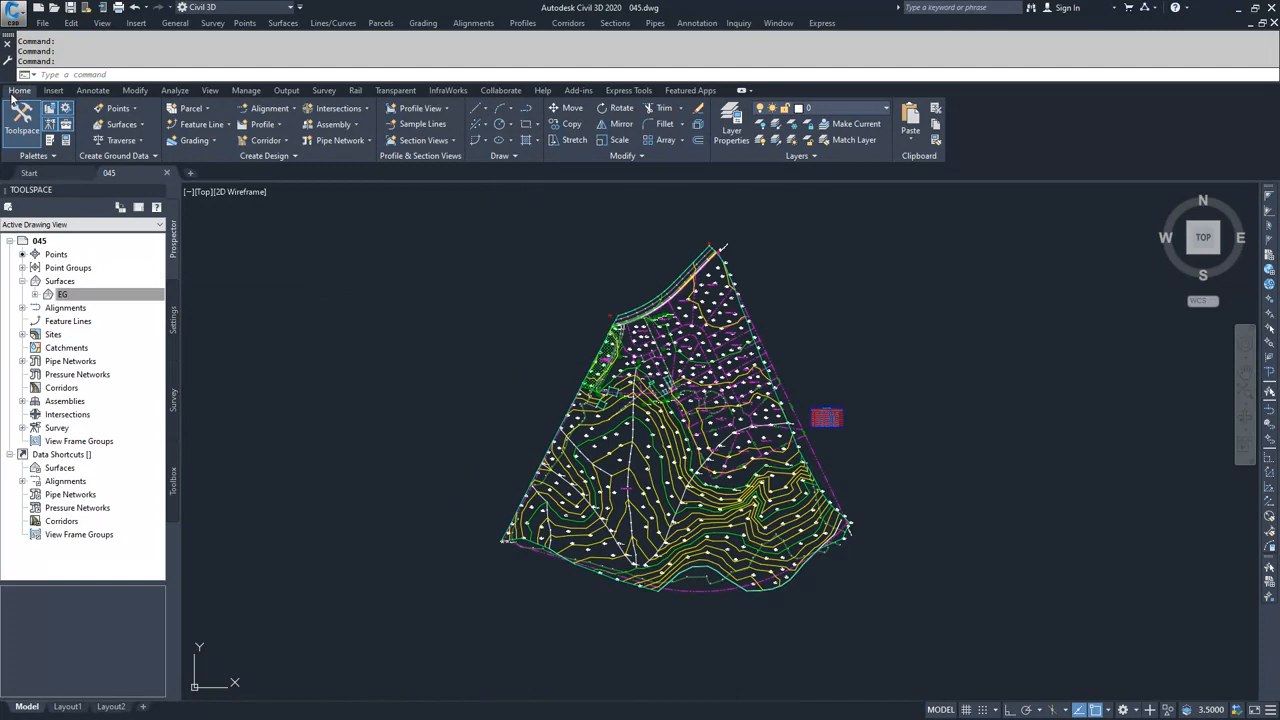
- Start creating a new feature line with naming enabled, keeping the default "Feature <[Next Counter(CP)]>" name template
left_click(227, 125)
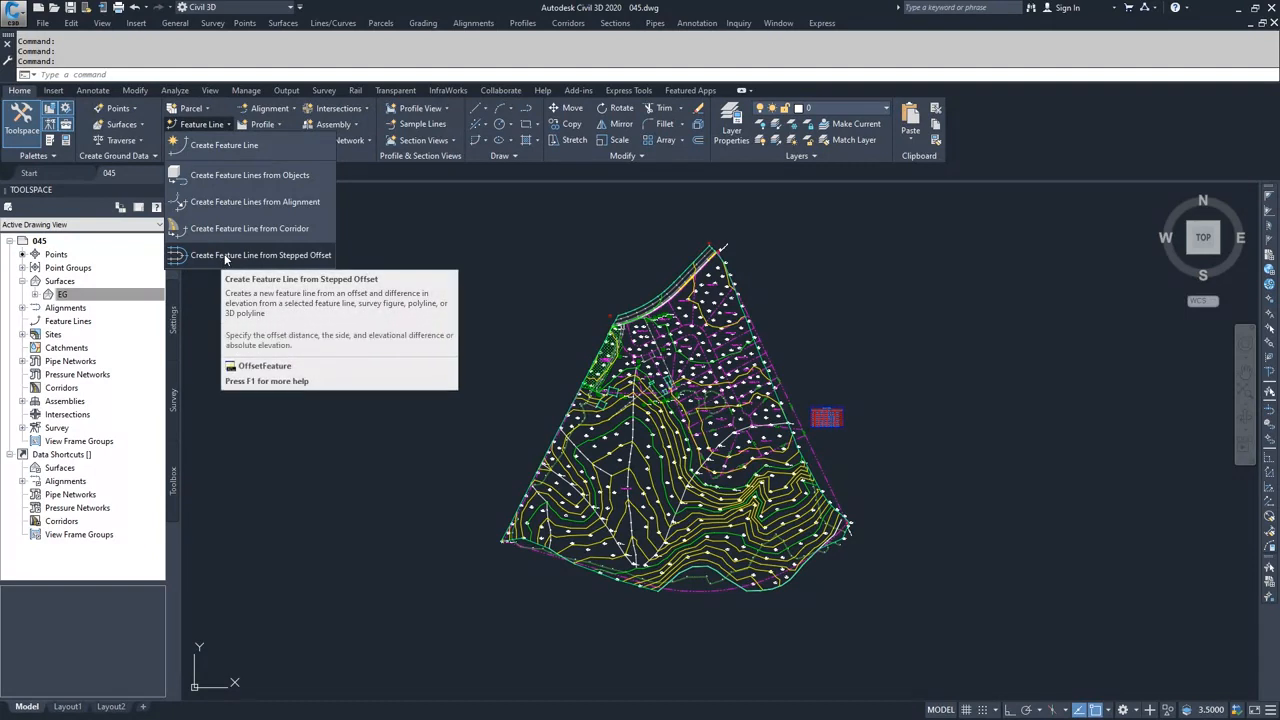
left_click(205, 146)
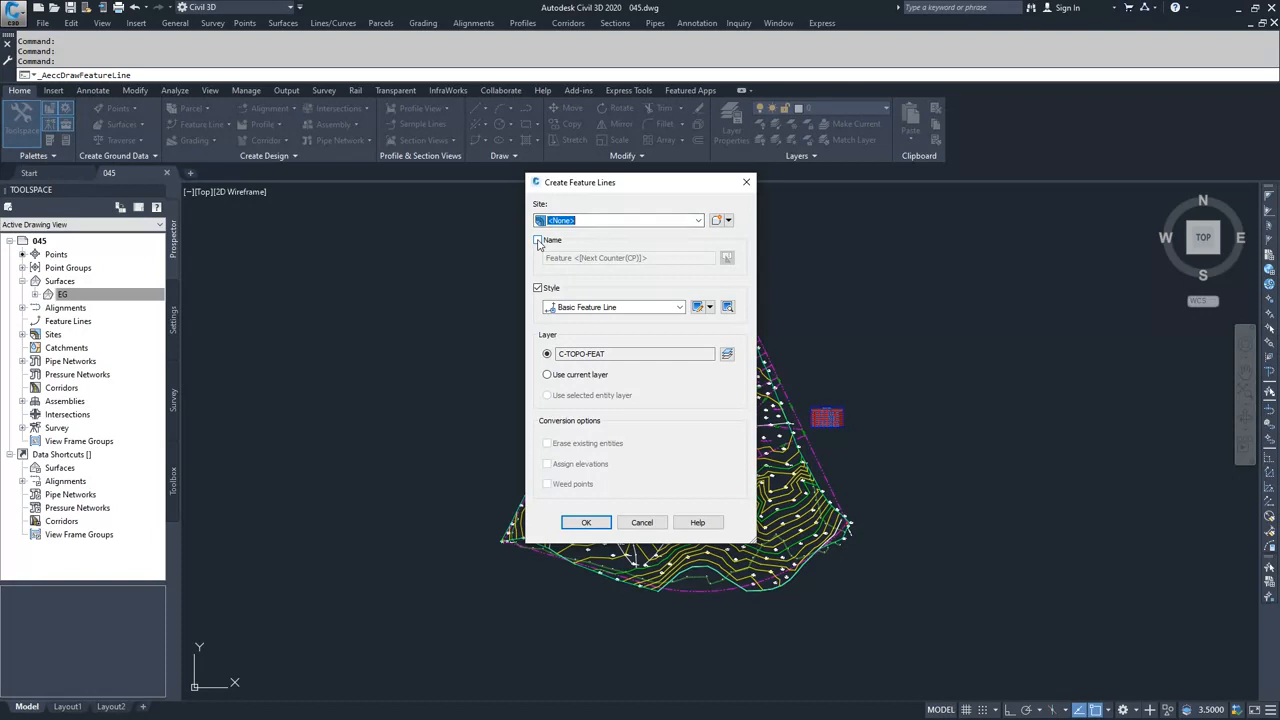
left_click(538, 241)
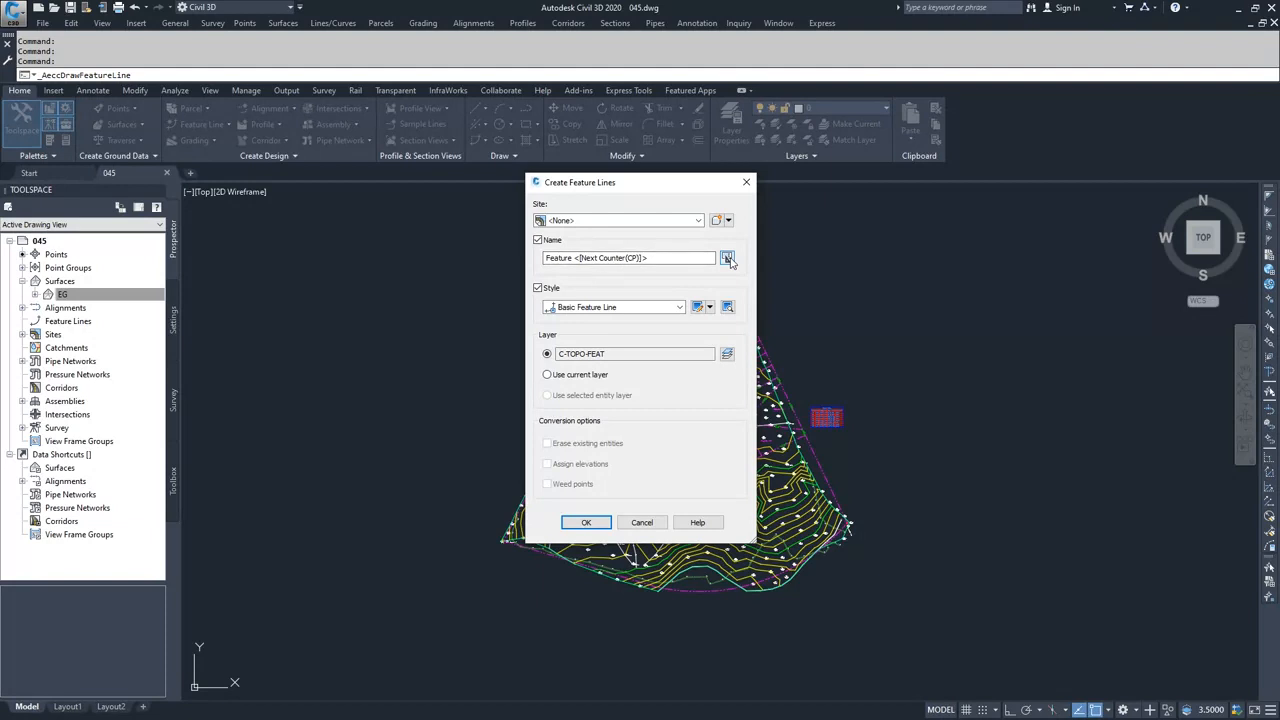
left_click(727, 258)
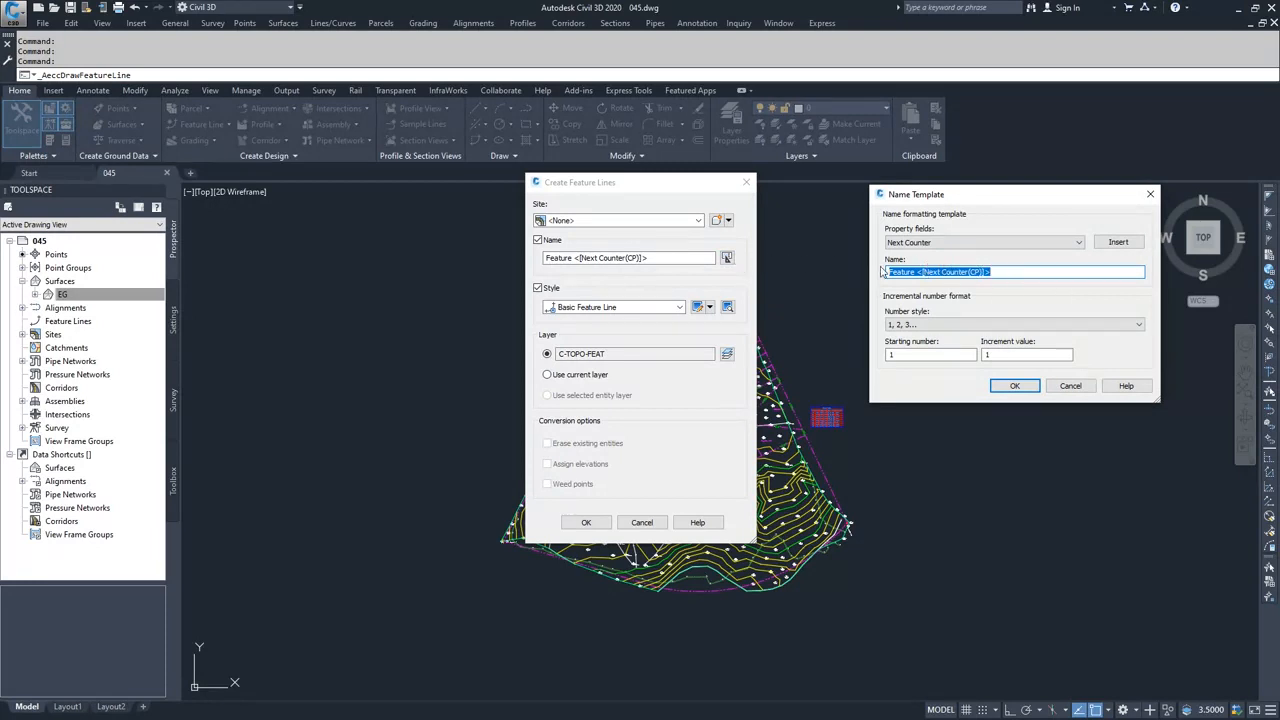
left_click(1030, 388)
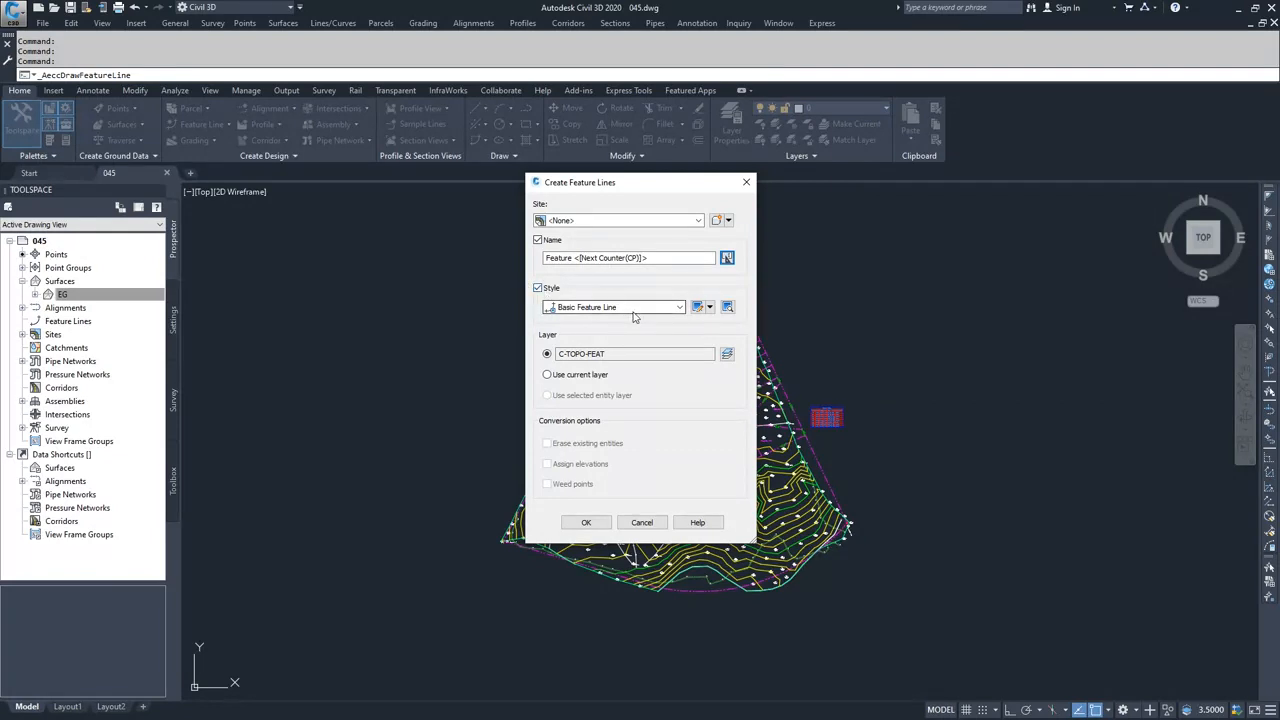
- Review the available styles, keep Basic Feature Line unedited, and accept the feature line settings on layer C-TOPO-FEAT
left_click(679, 308)
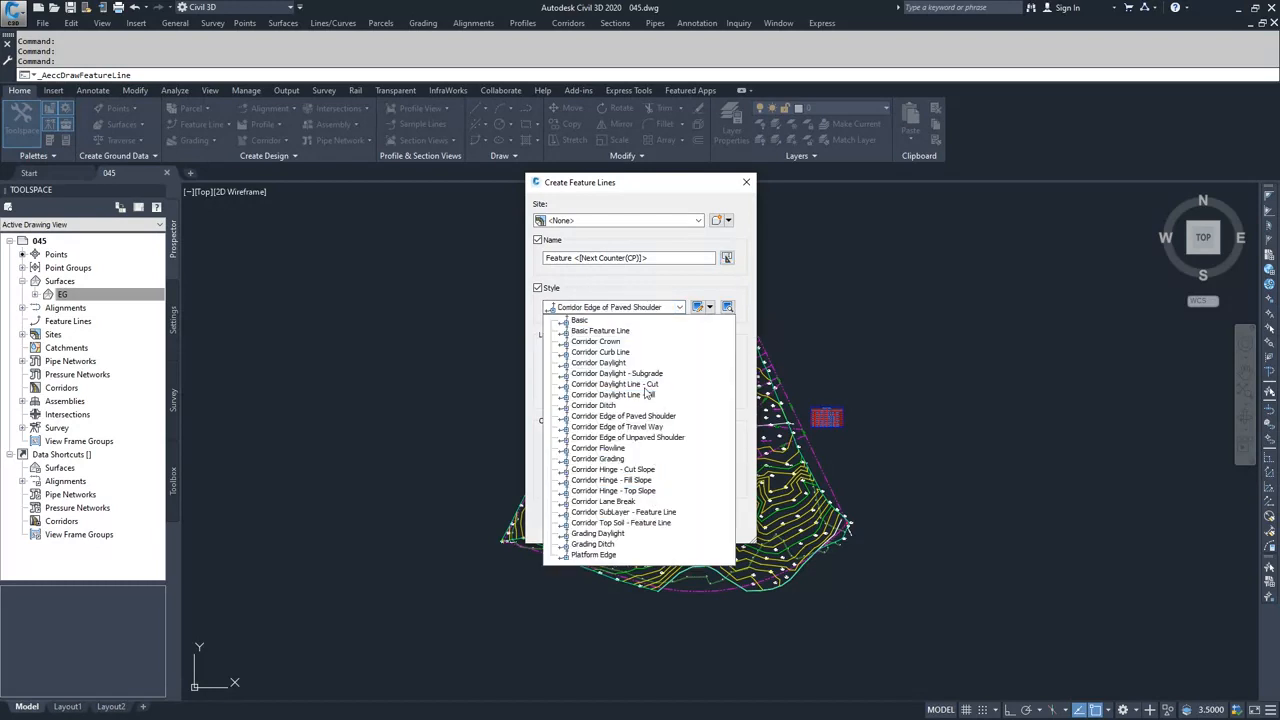
left_click(655, 304)
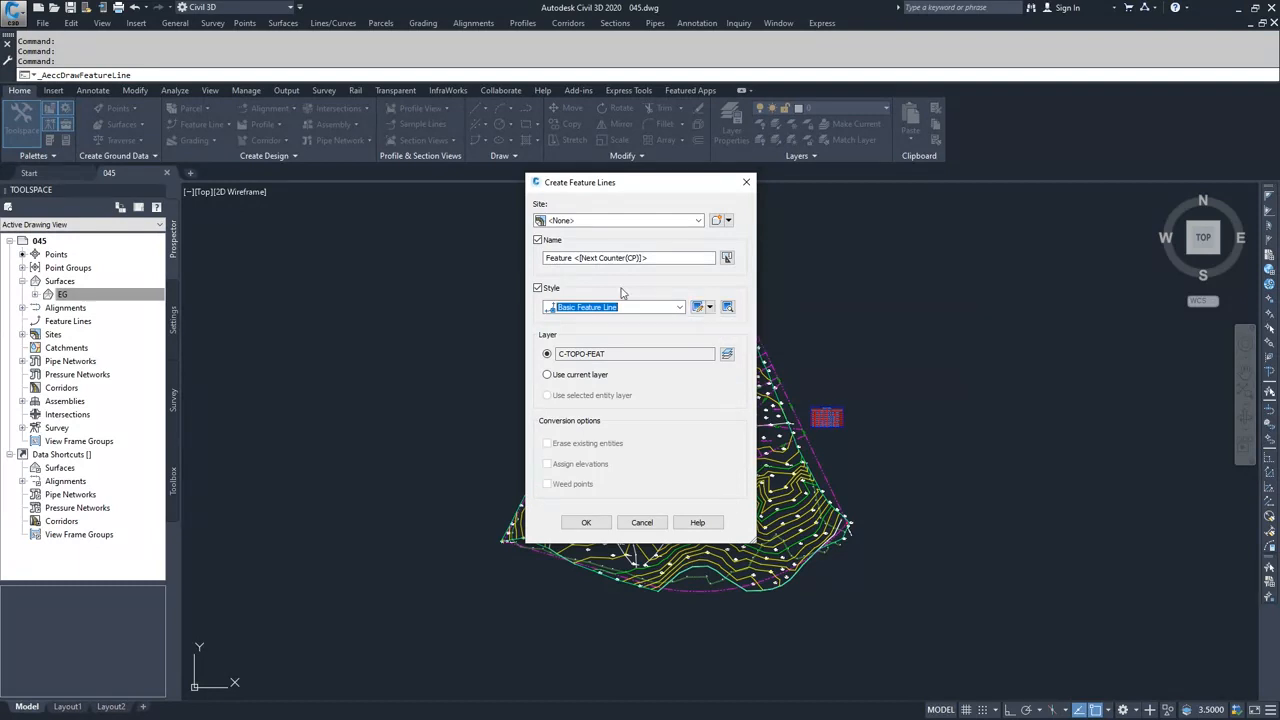
left_click(700, 309)
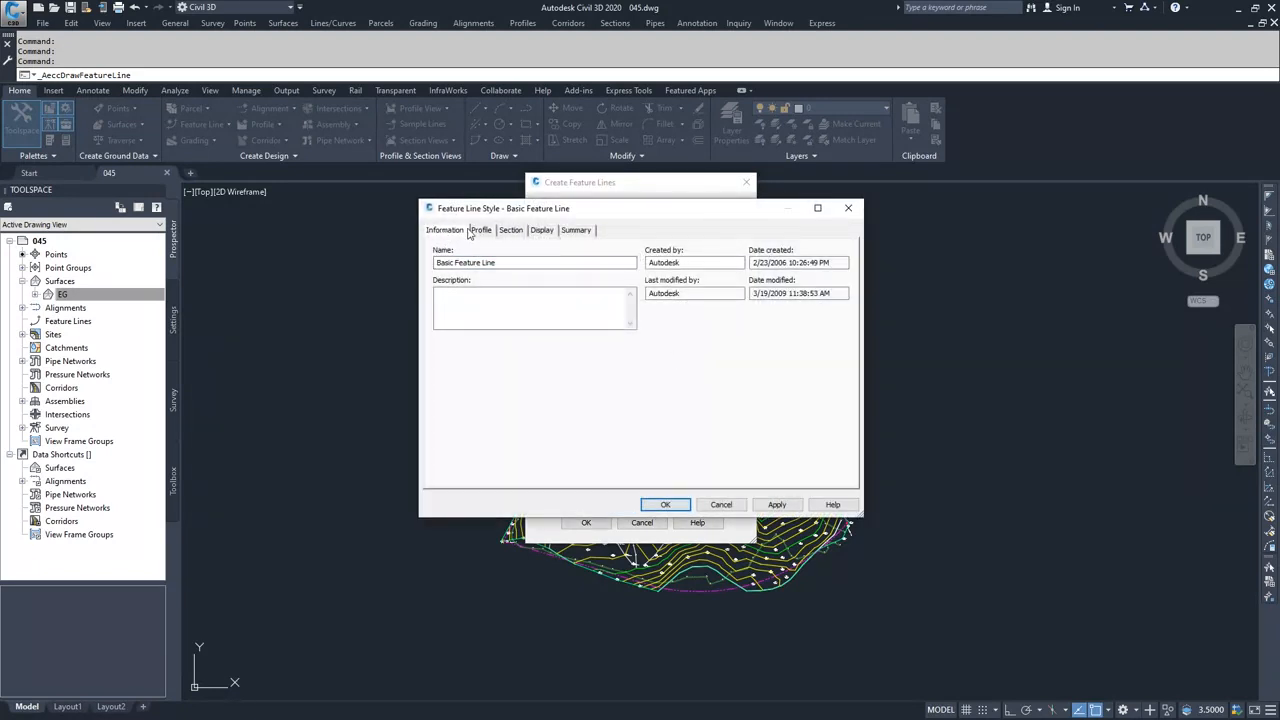
left_click(731, 507)
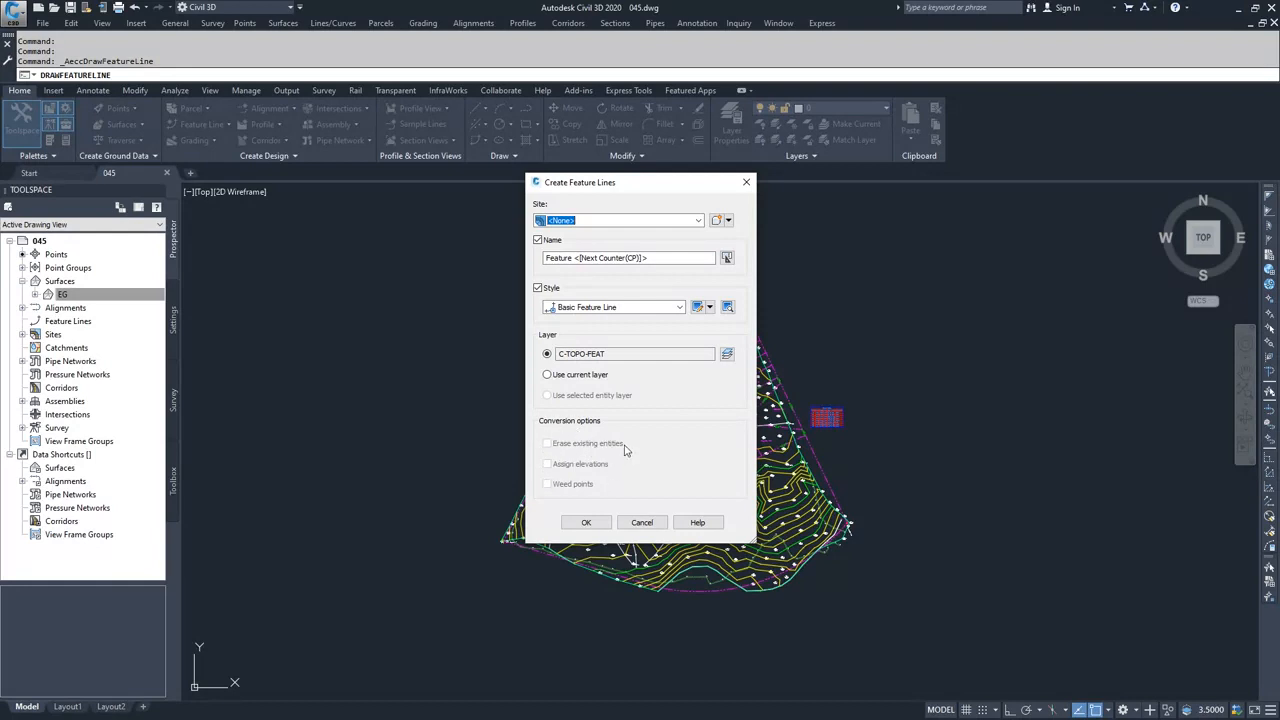
left_click(586, 522)
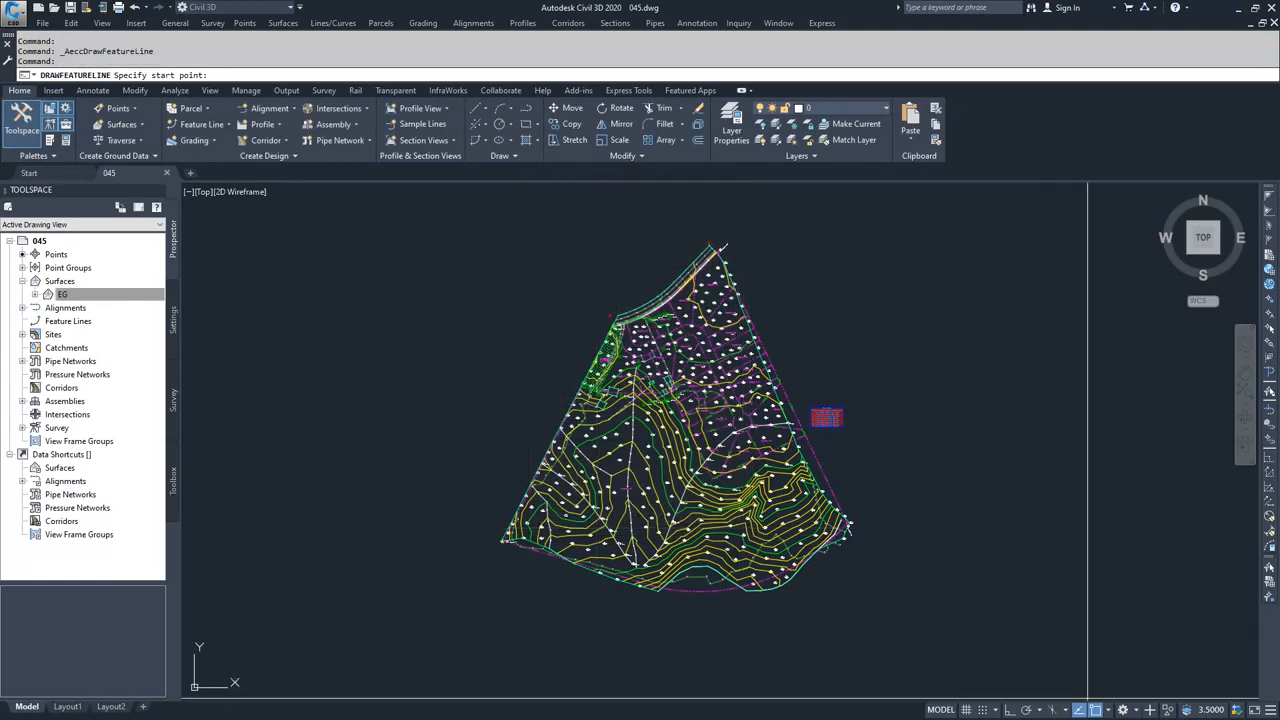
- Turn on the Node object snap so the feature line can snap to survey points
left_click(1109, 710)
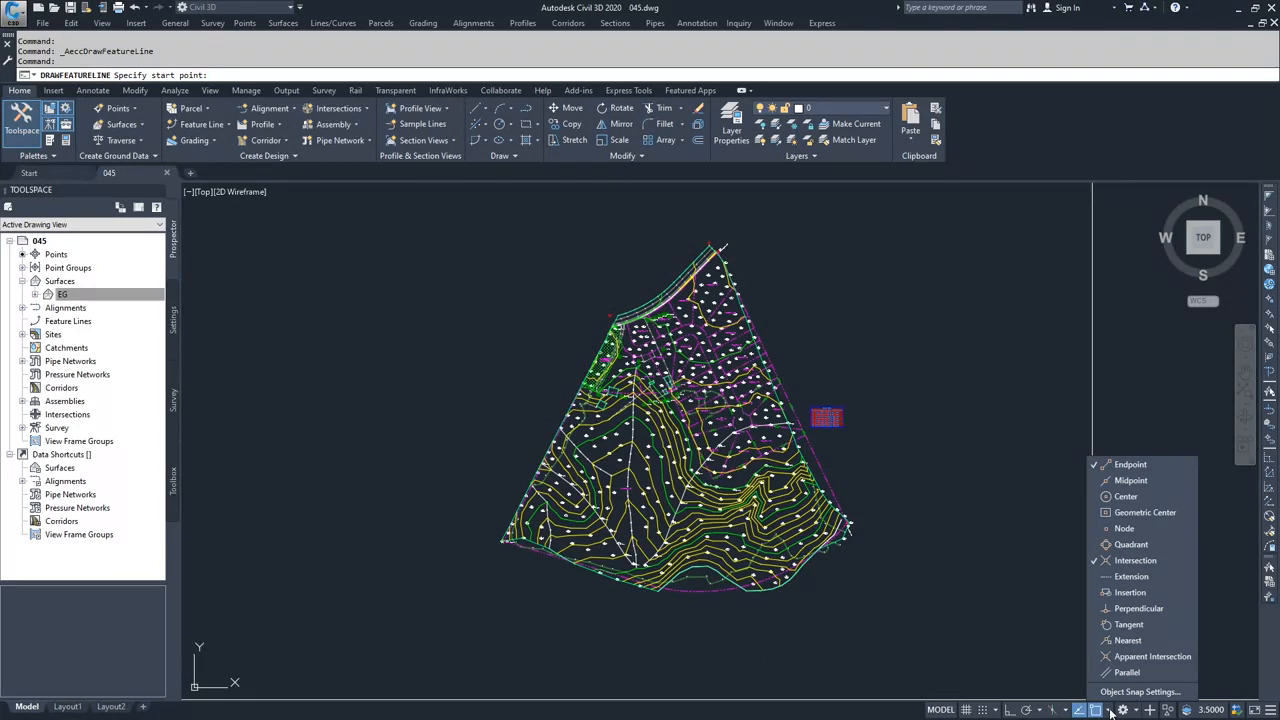
left_click(1134, 527)
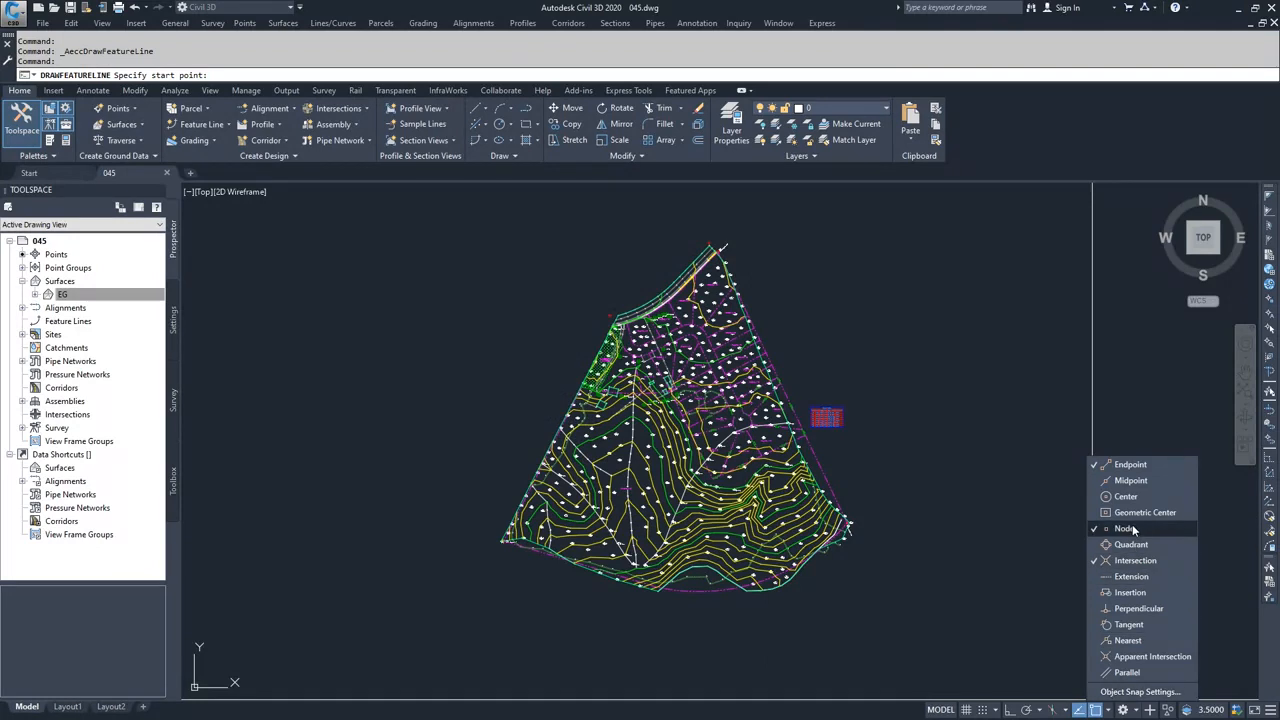
left_click(1000, 376)
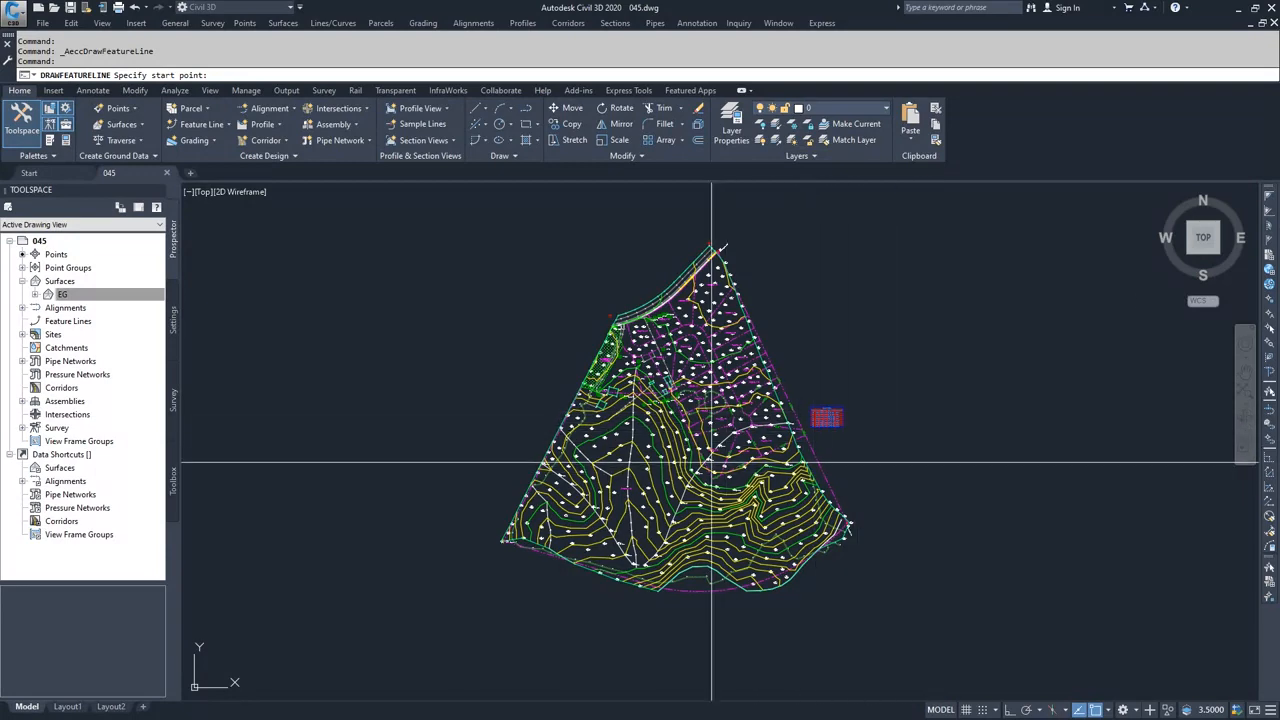
- Start the feature line at the node of top-of-bank point 369 and accept its elevation of 190.904
scroll(706, 515, "up", 8)
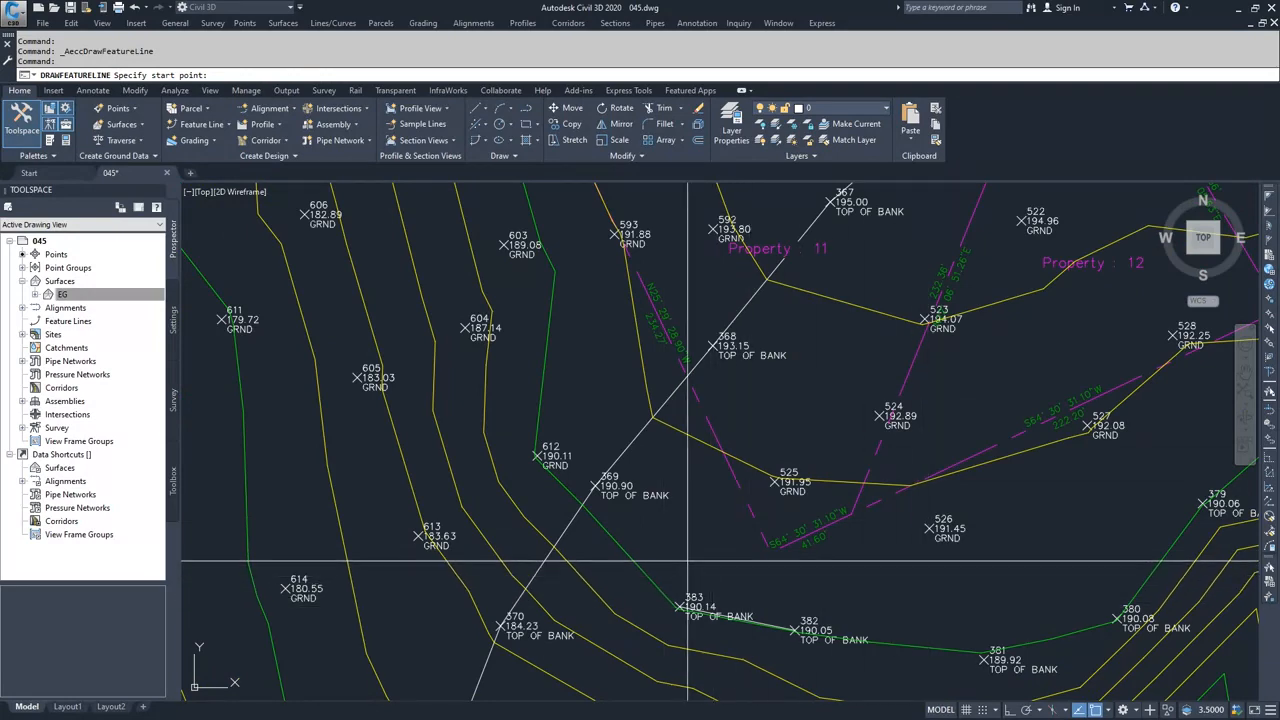
scroll(595, 499, "up", 4)
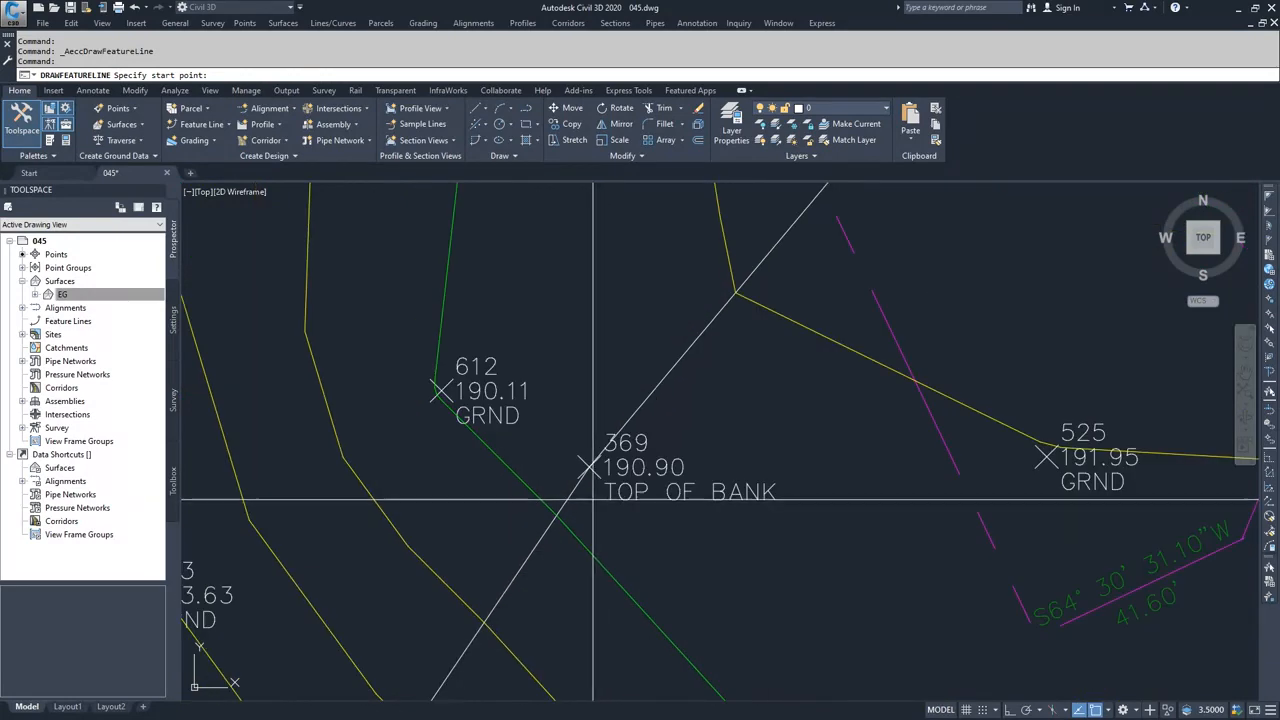
scroll(594, 499, "up", 2)
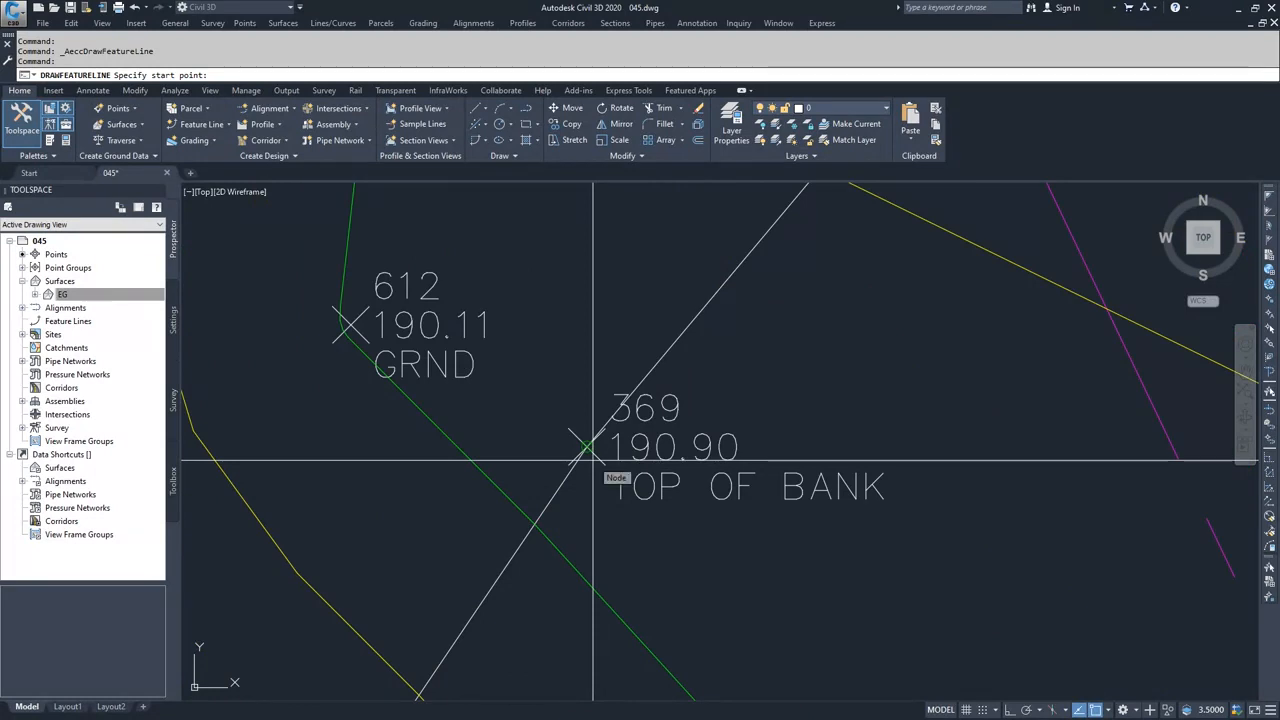
left_click(592, 459)
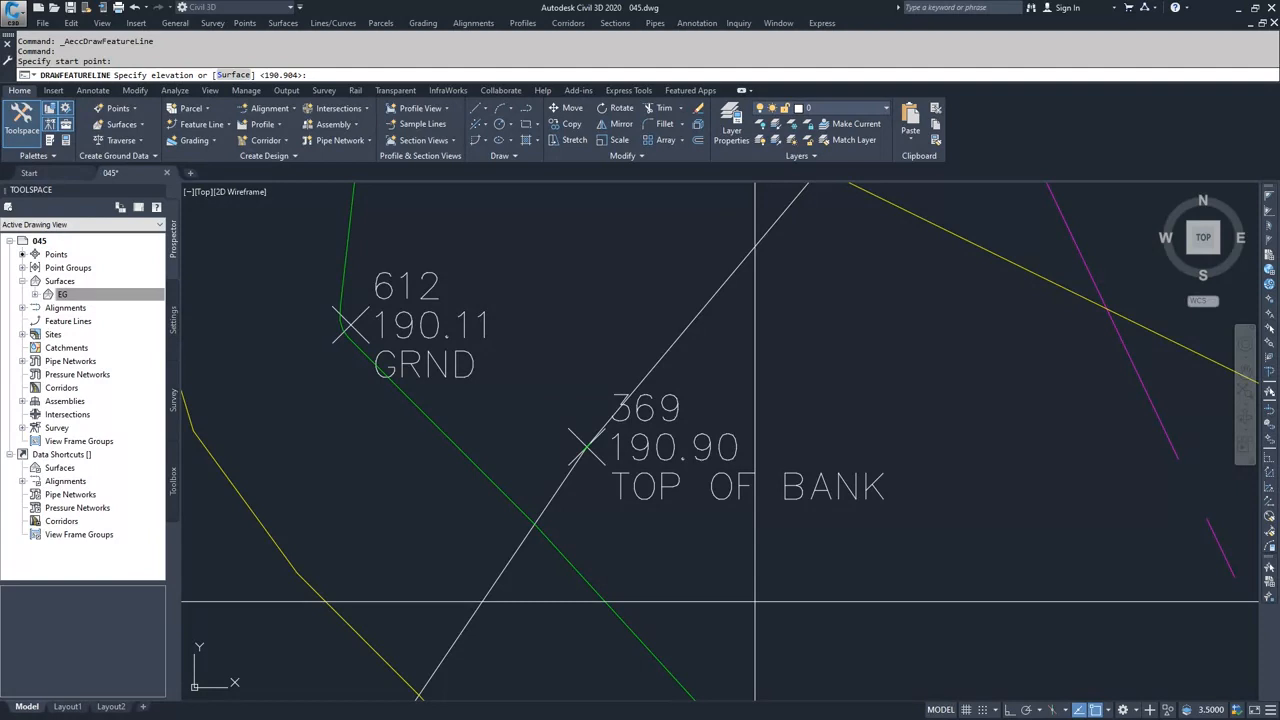
scroll(755, 603, "up", 2)
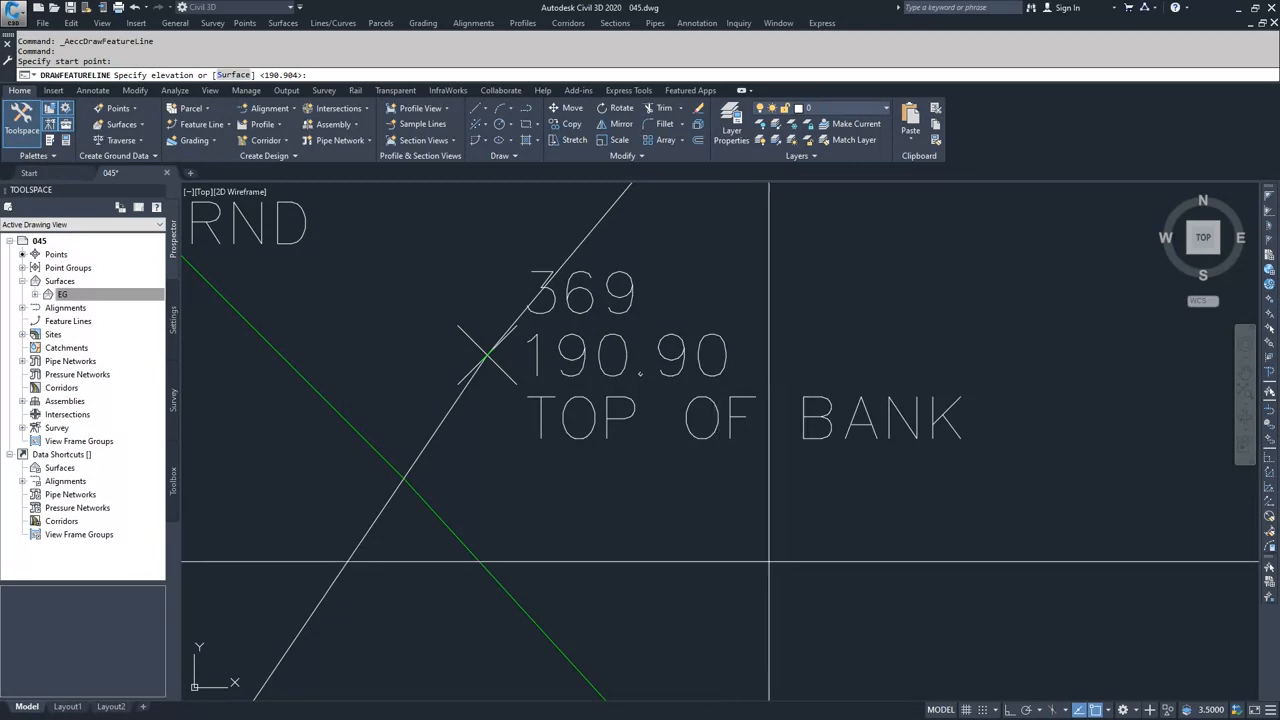
scroll(765, 575, "down", 2)
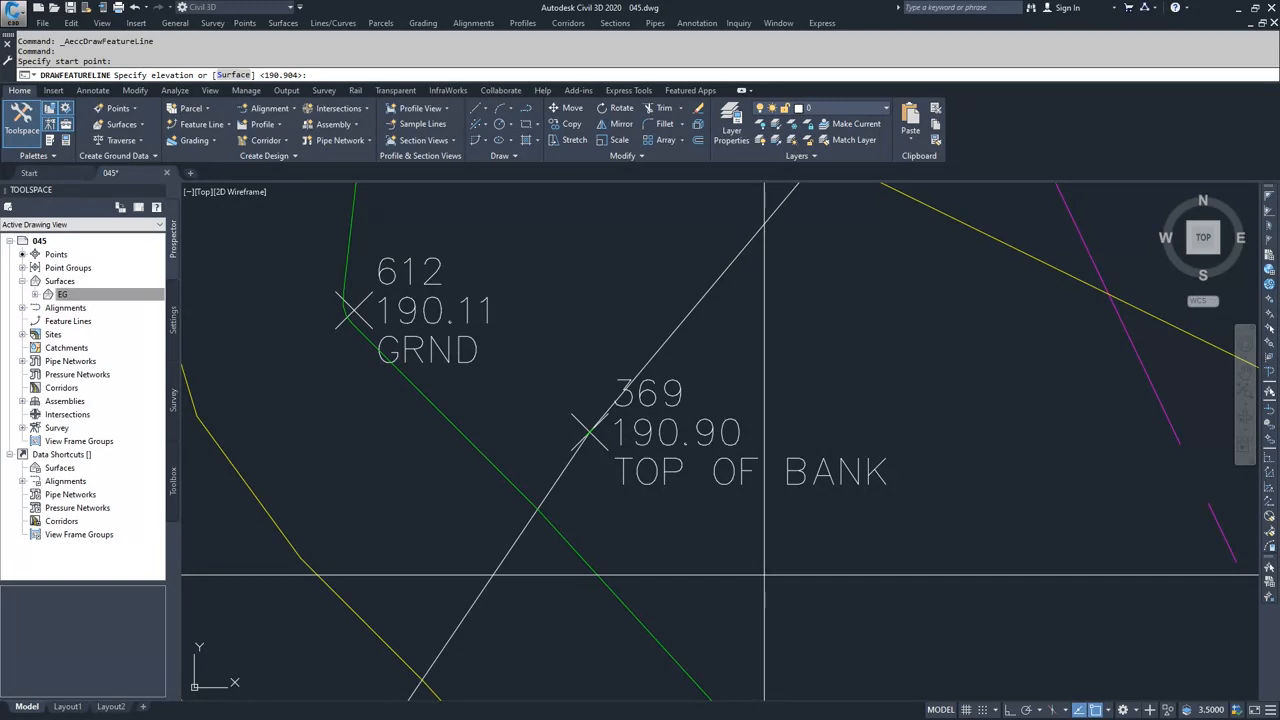
key("Return")
- Extend the feature line to the node of top-of-bank point 383, accepting the default grade
scroll(764, 575, "down", 5)
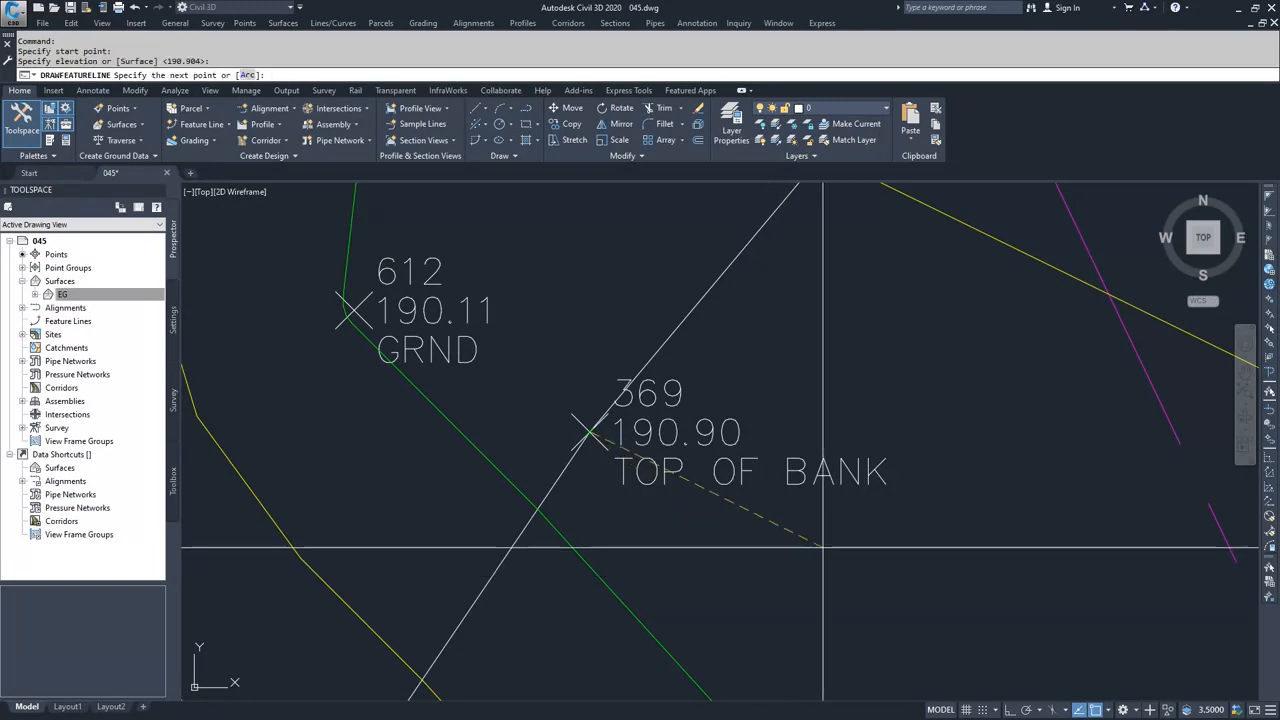
scroll(820, 590, "up", 2)
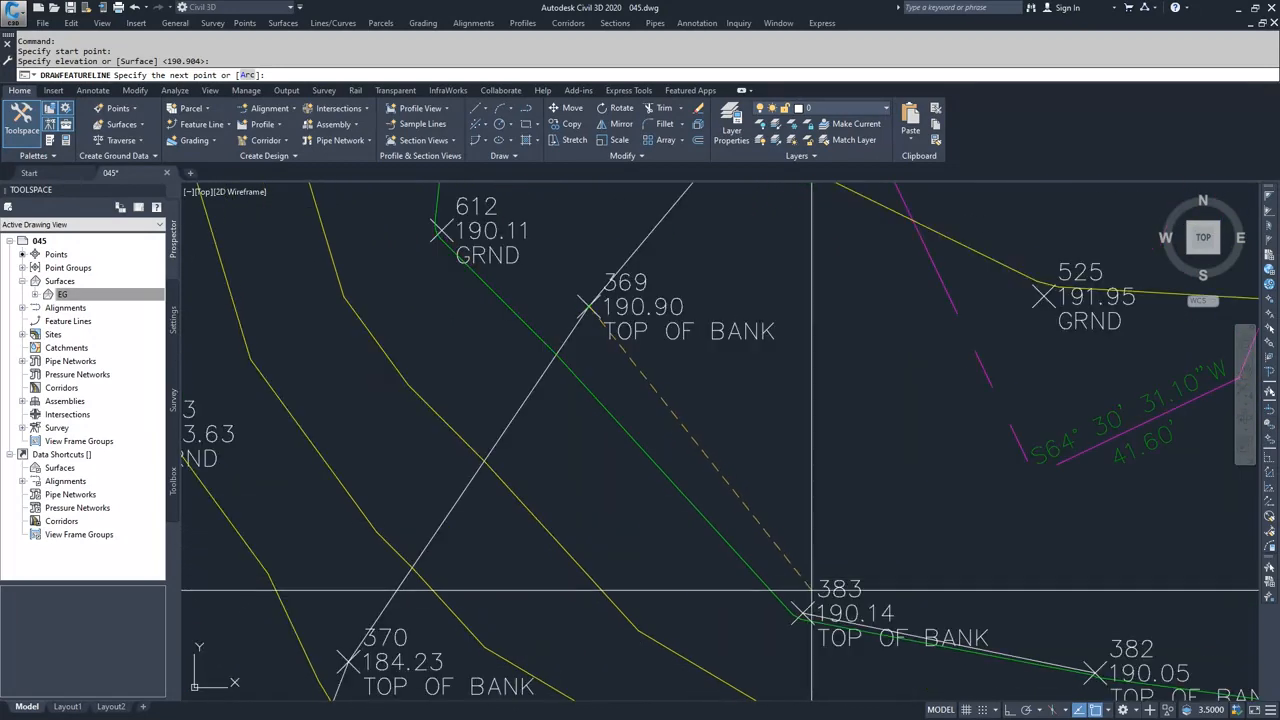
scroll(804, 609, "up", 4)
left_click(804, 609)
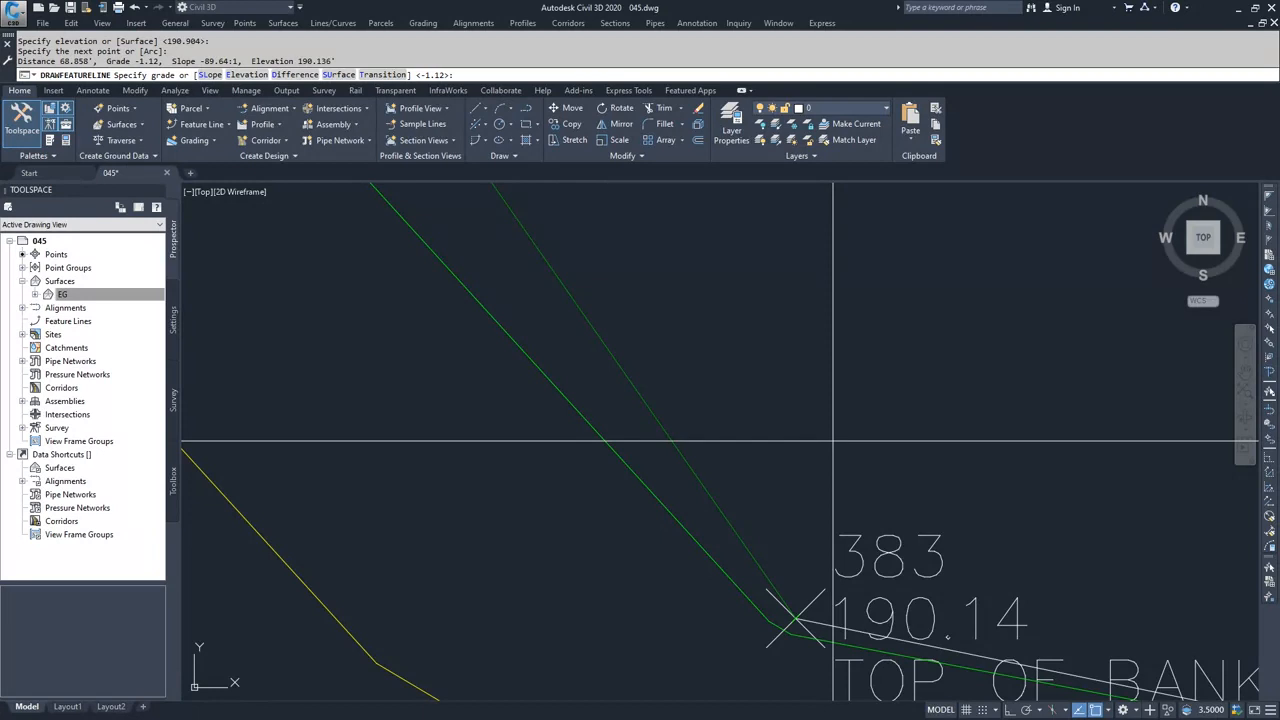
key("Return")
- Continue the feature line through top-of-bank points 382 and 381, accepting the default grade at each
scroll(900, 450, "down", 3)
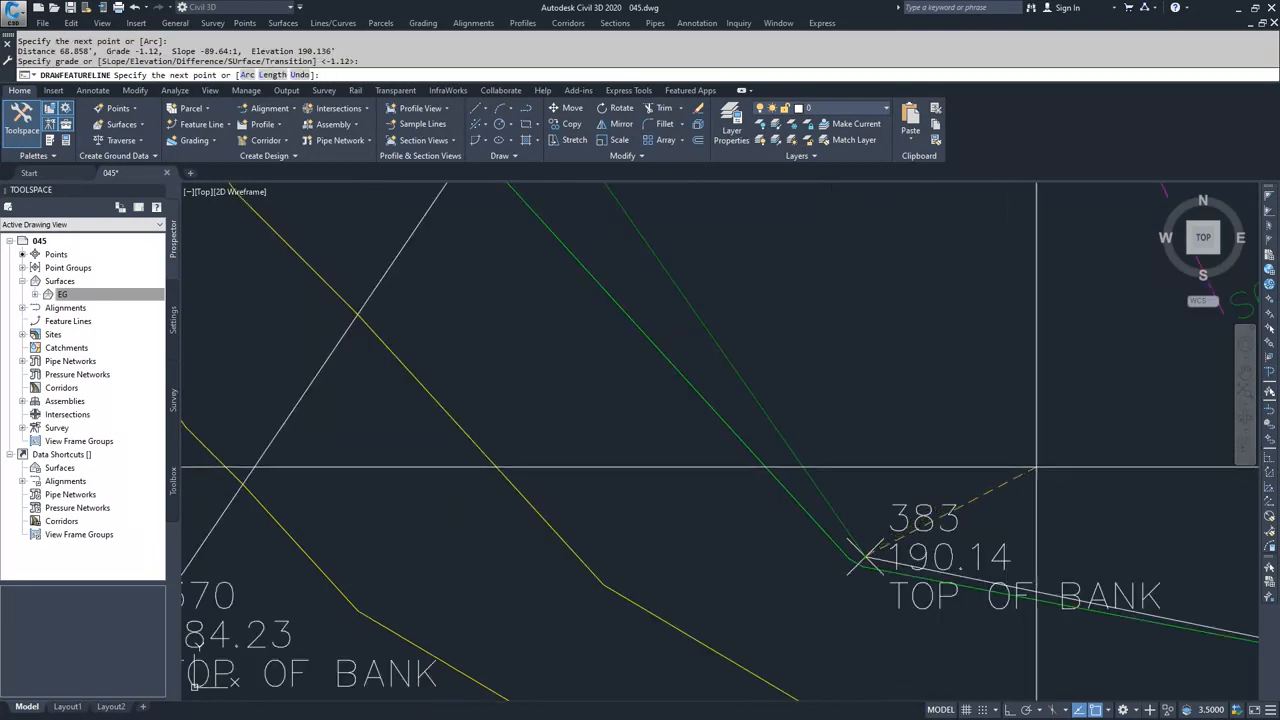
scroll(813, 427, "up", 3)
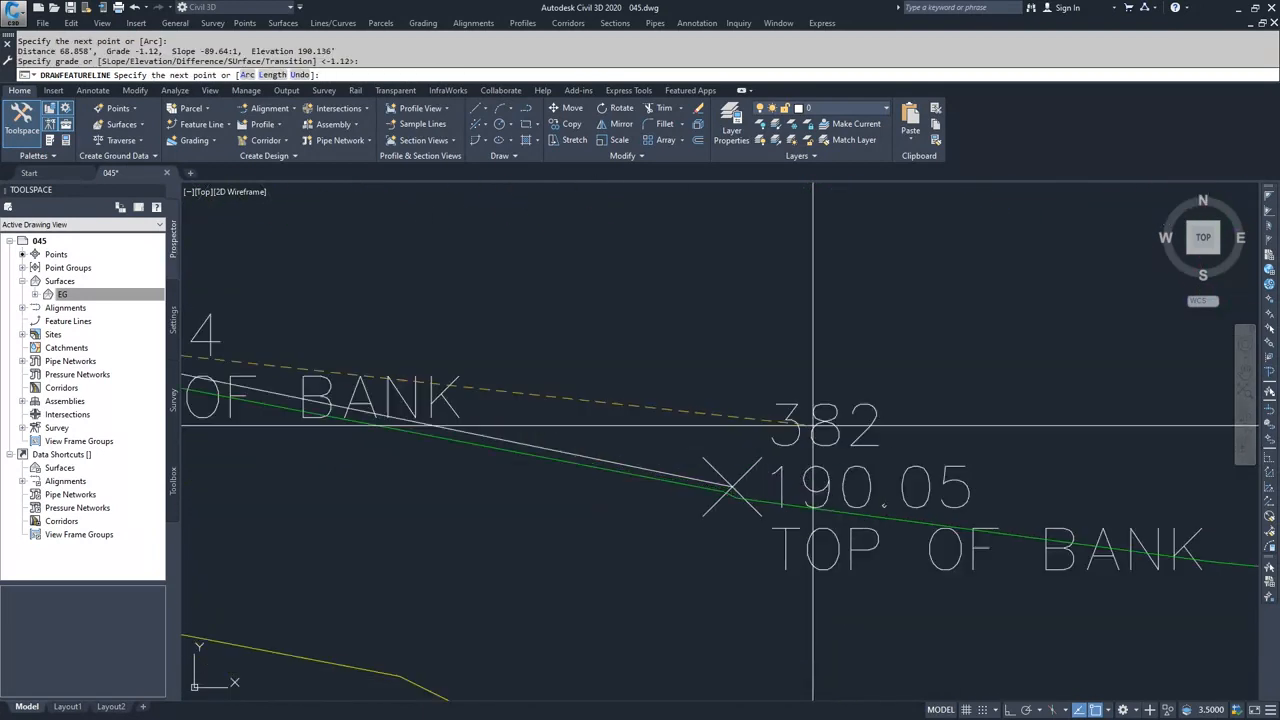
left_click(731, 487)
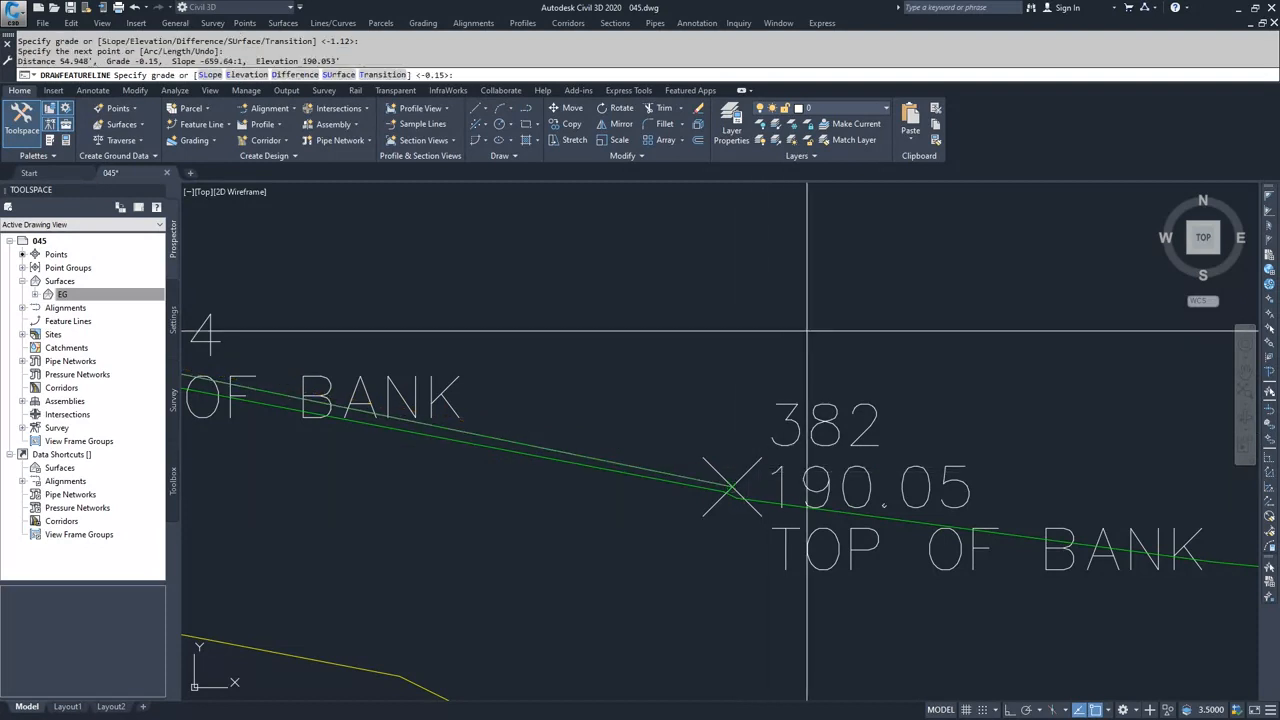
key("Return")
middle_click_drag(1055, 340, 509, 264)
middle_click_drag(951, 360, 909, 364)
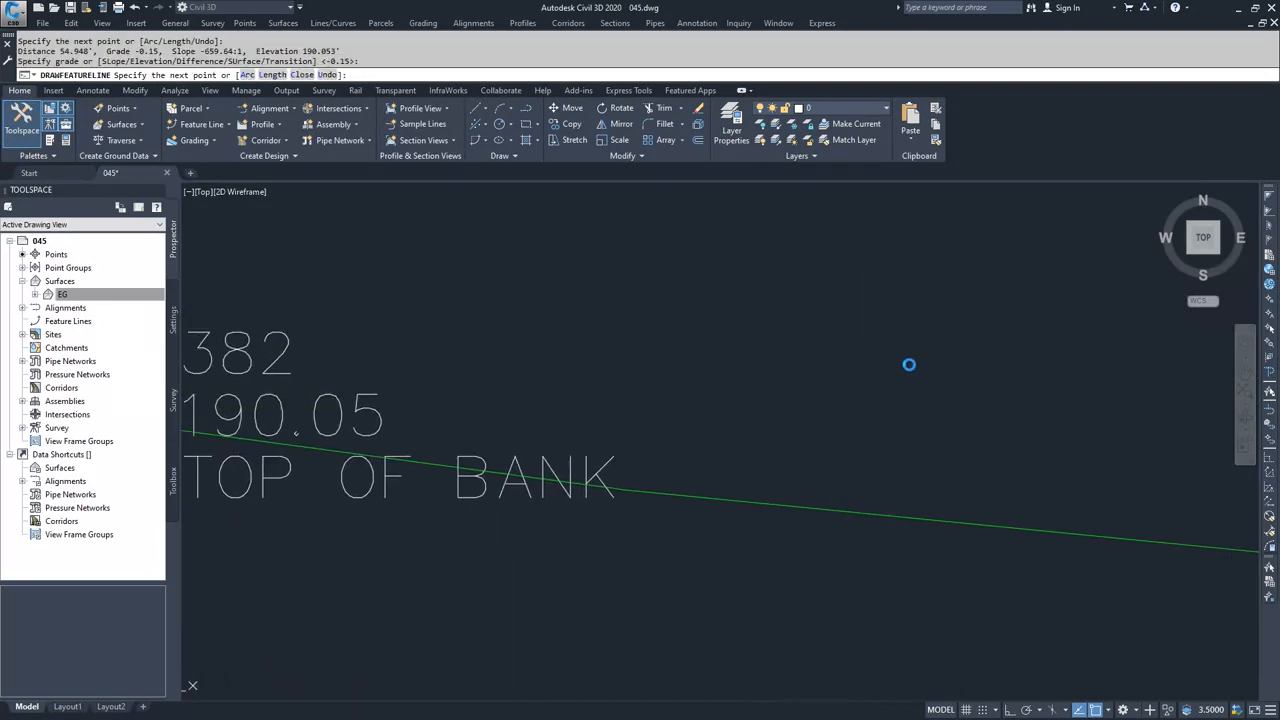
scroll(909, 364, "down", 3)
left_click(1065, 458)
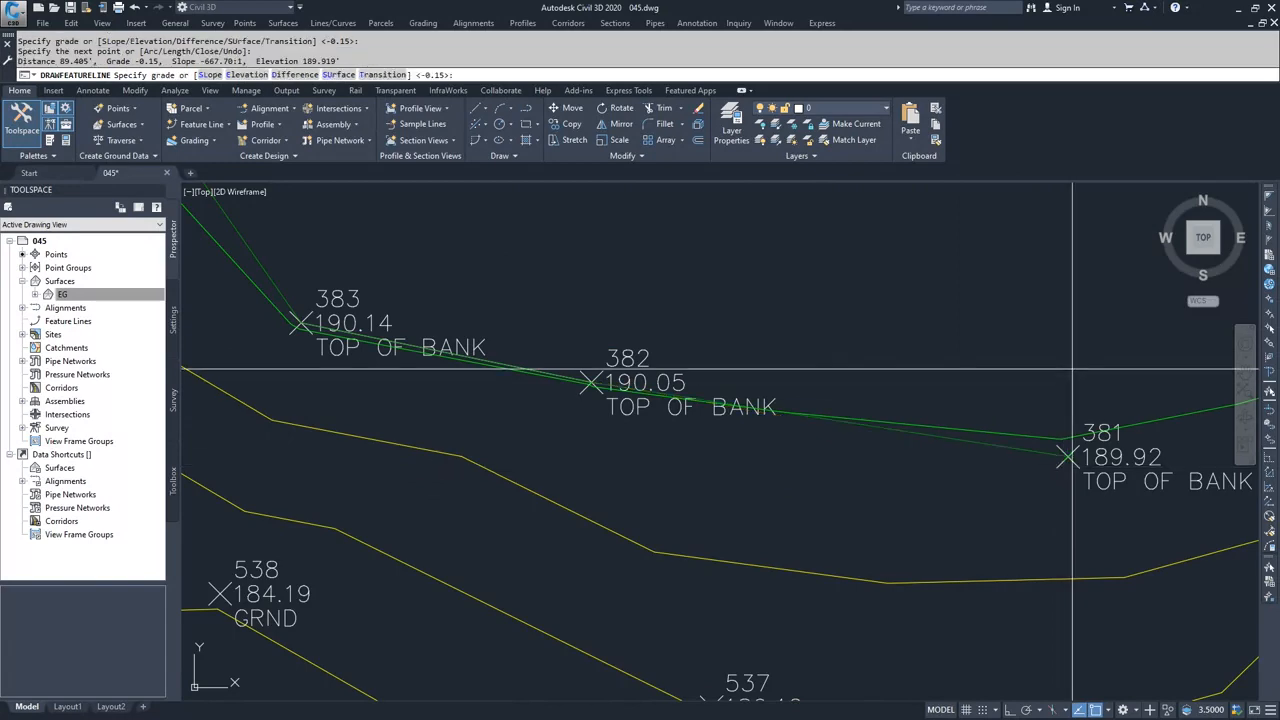
key("Return")
- Continue the feature line through top-of-bank points 380 and 379 with the default grades
middle_click_drag(1073, 370, 494, 330)
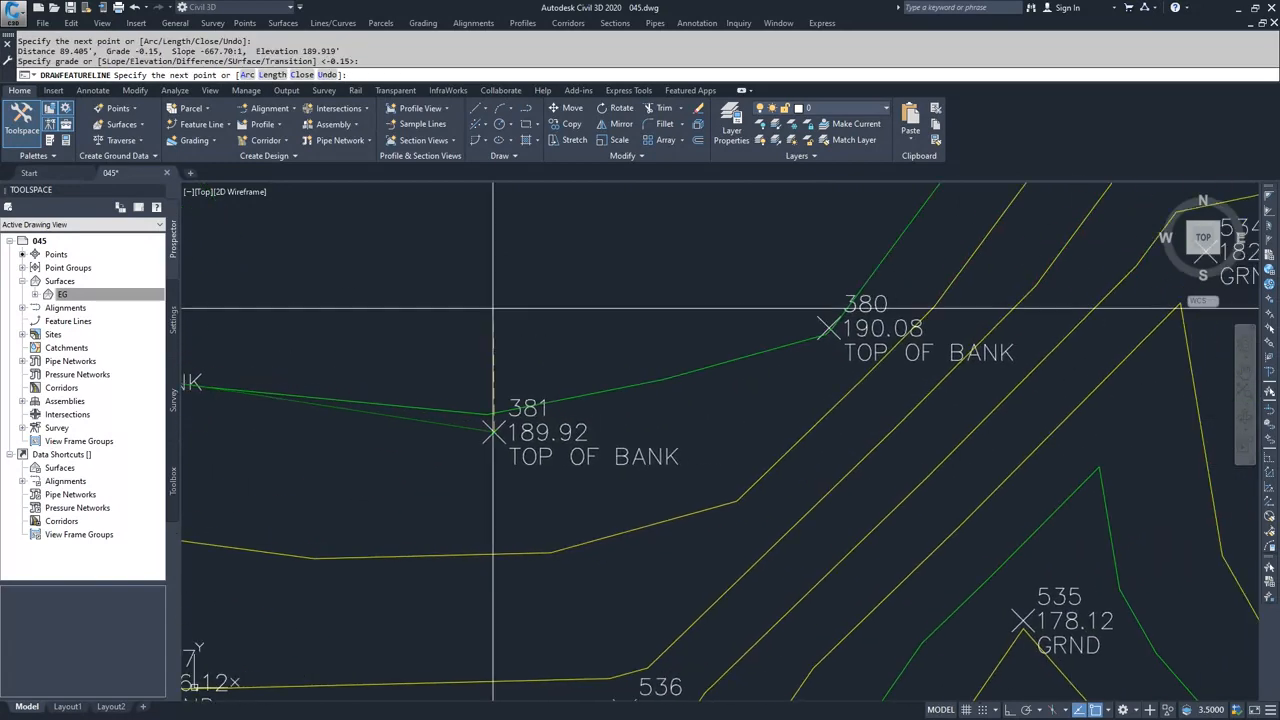
left_click(823, 325)
key("Return")
middle_click_drag(830, 238, 737, 337)
scroll(657, 432, "down", 2)
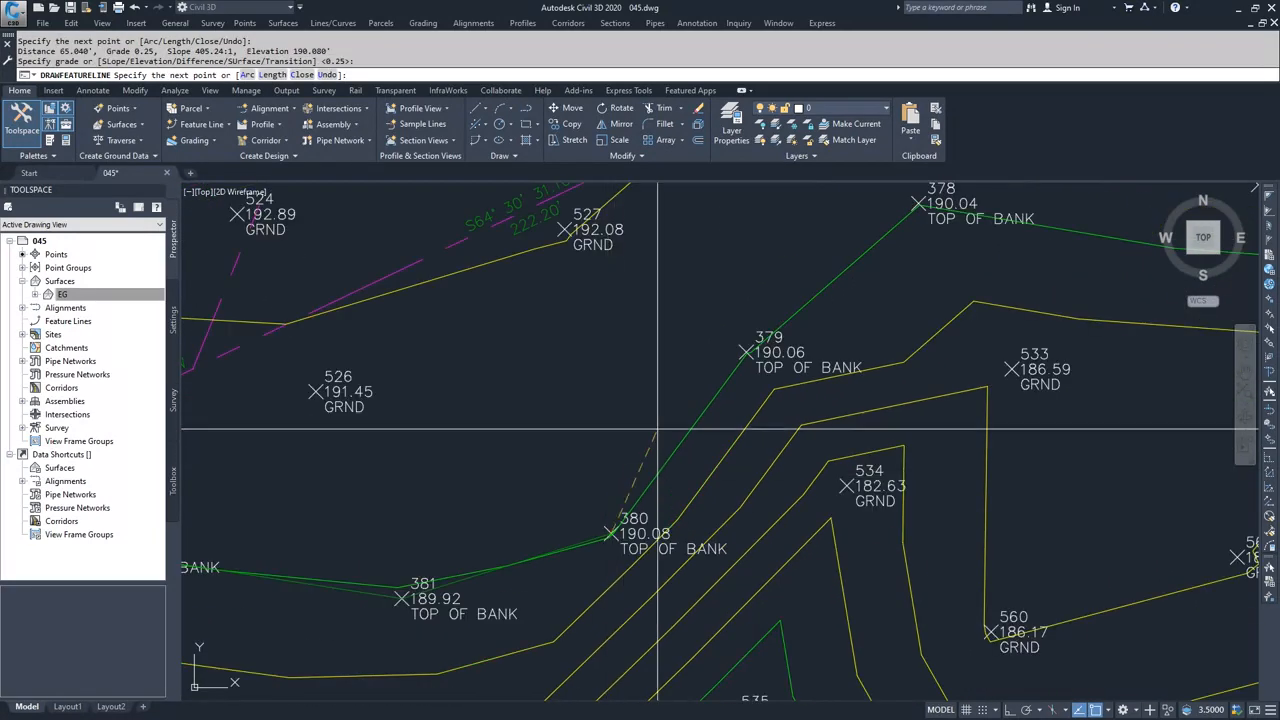
scroll(747, 362, "up", 3)
left_click(749, 377)
key("Return")
- Add vertices at top-of-bank points 378 and 377 to the feature line, accepting each default grade
scroll(772, 264, "down", 1)
middle_click_drag(772, 264, 562, 476)
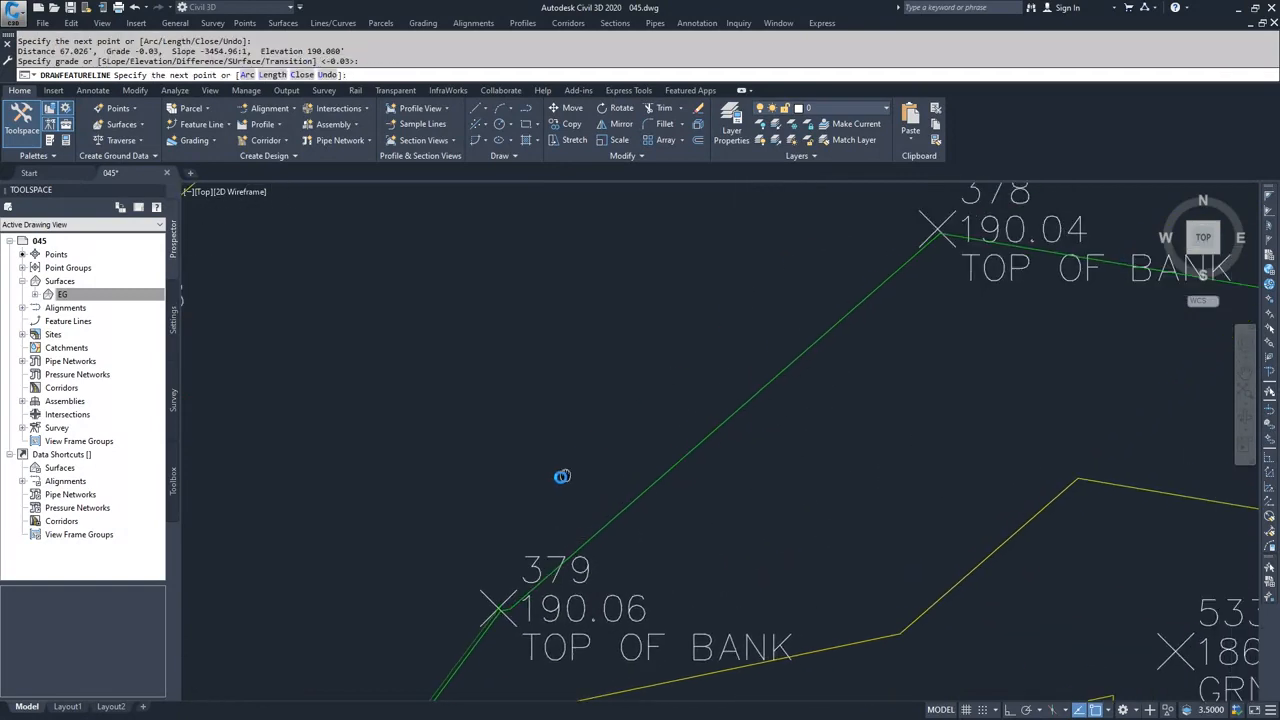
scroll(651, 394, "down", 2)
scroll(663, 429, "up", 3)
mouse_move(934, 307)
middle_mouse_down()
mouse_move(952, 382)
mouse_move(333, 358)
middle_mouse_up()
scroll(952, 382, "down", 3)
left_click(667, 353)
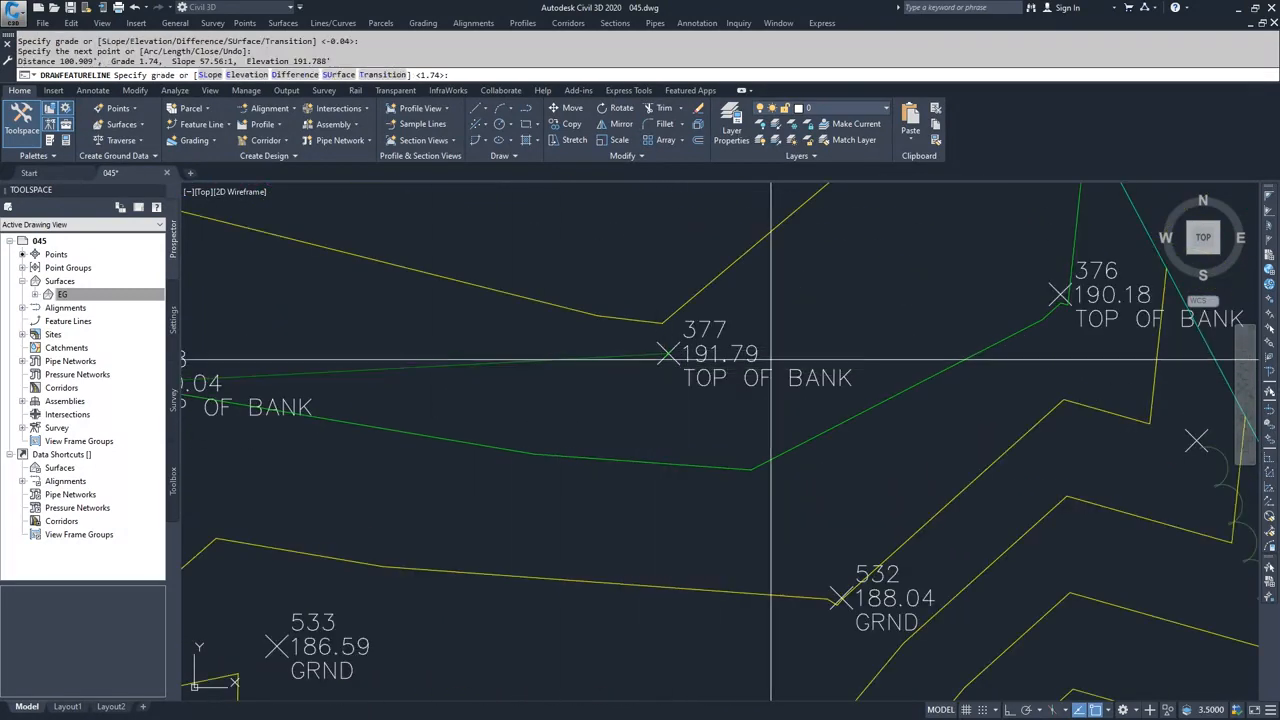
middle_click_drag(771, 360, 411, 484)
key("Return")
- End the feature line at top-of-bank point 376 with the default grade, and select the finished line
left_click(700, 418)
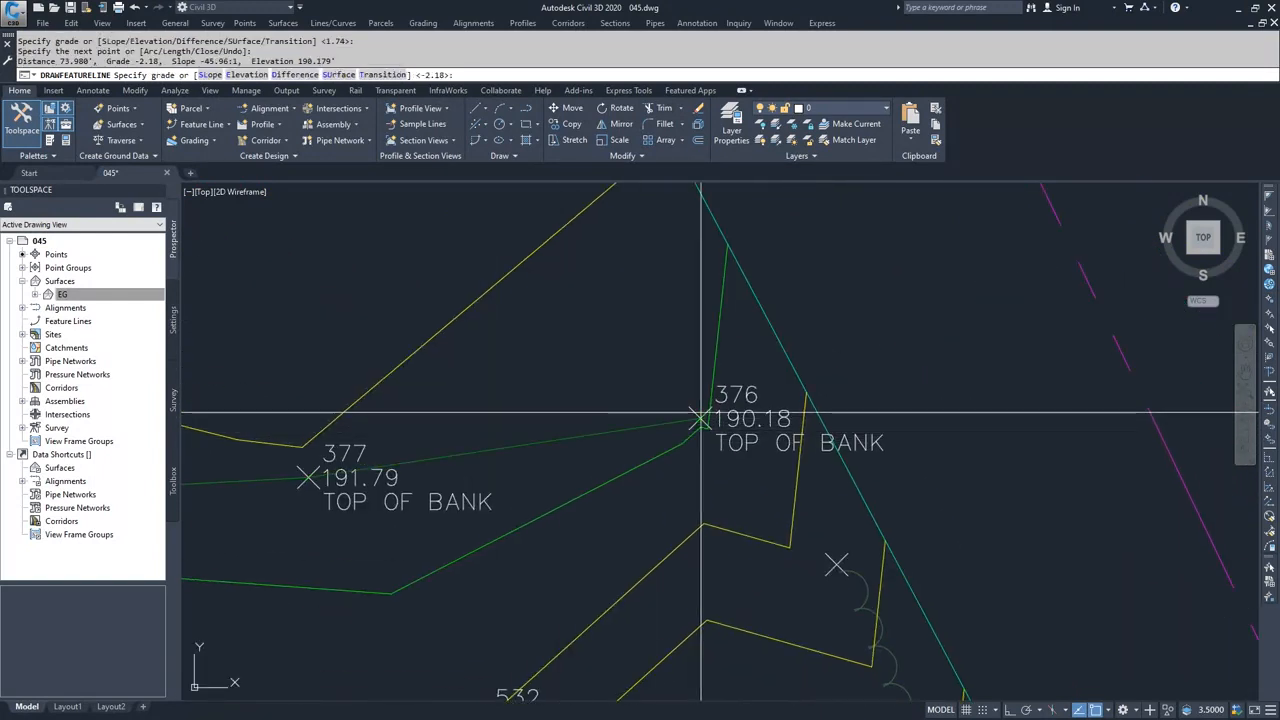
key("Return")
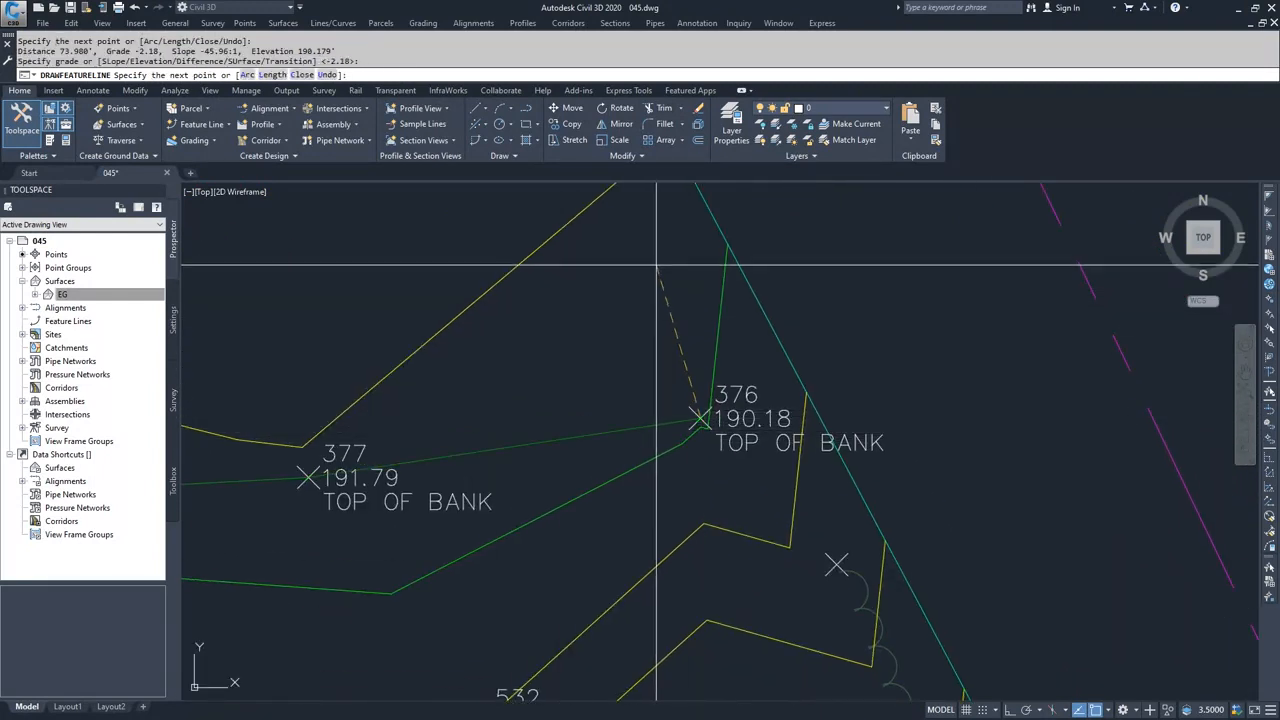
key("Return")
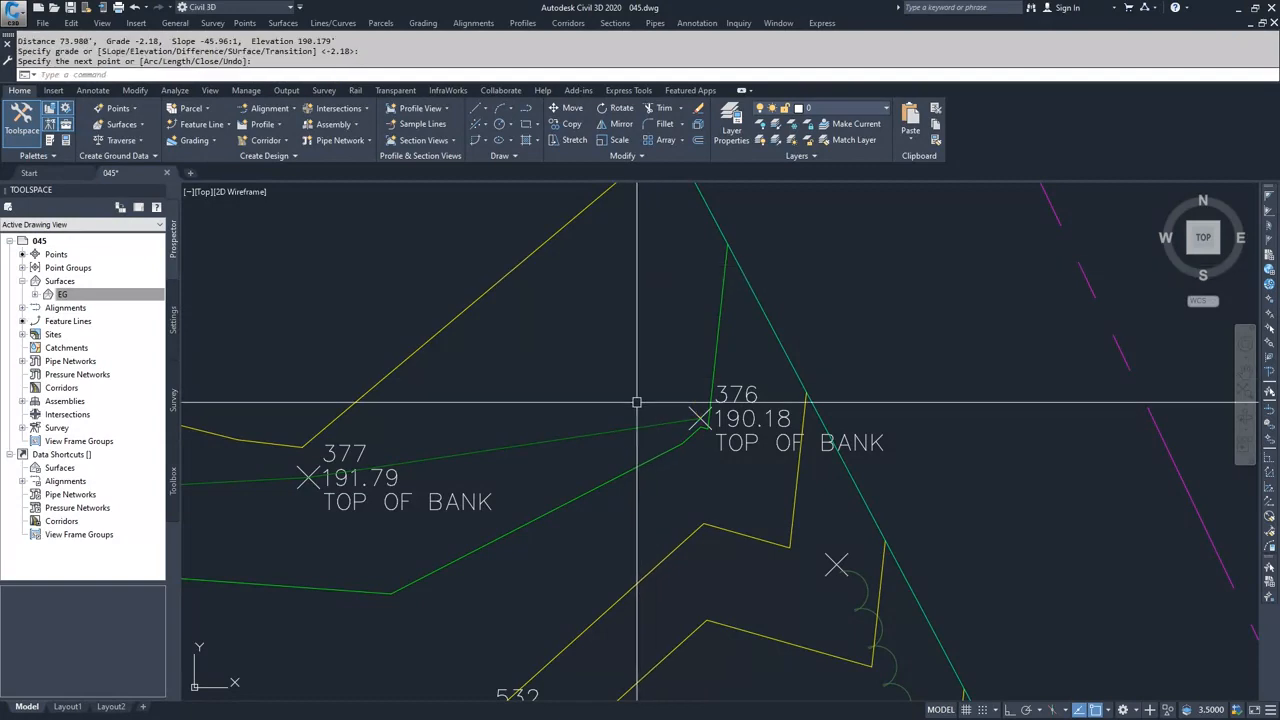
left_click(615, 431)
scroll(582, 458, "down", 5)
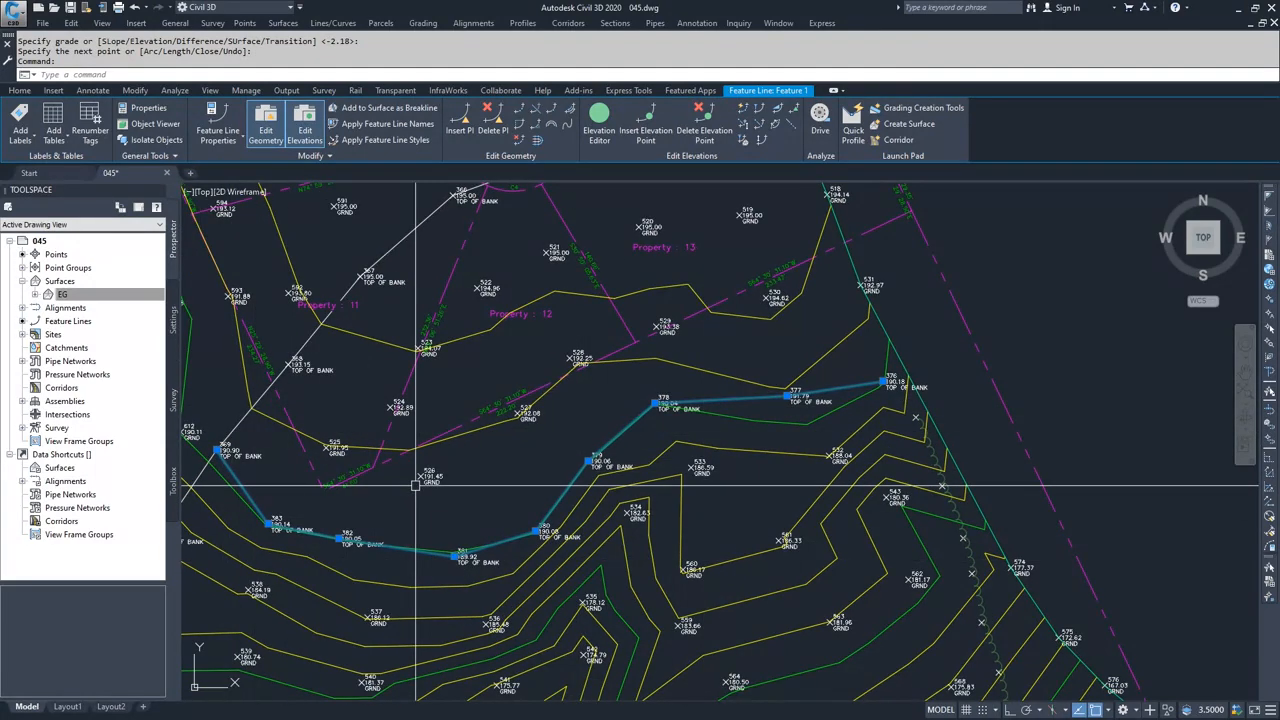
key("Escape")
left_click(208, 126)
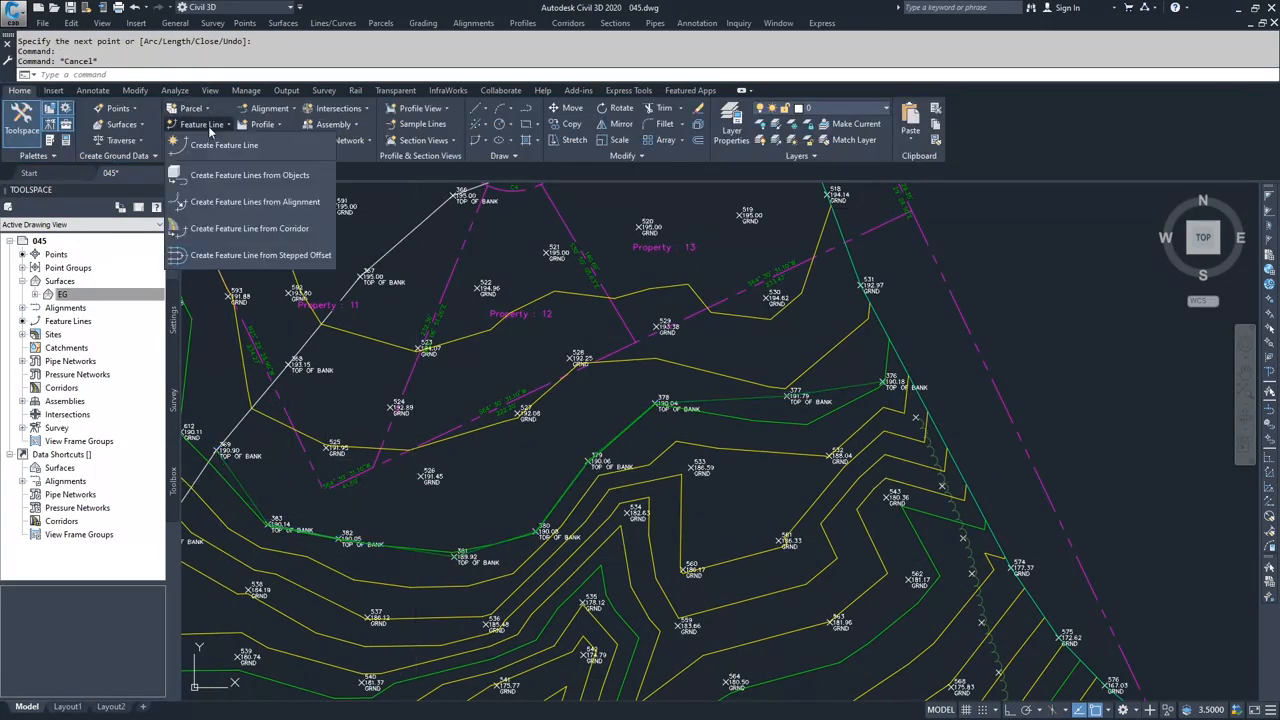
left_click(210, 131)
- Draw a straight one-segment polyline from the site boundary corner near point 652 to the rear corner of Property 3 below point 624
scroll(431, 451, "down", 2)
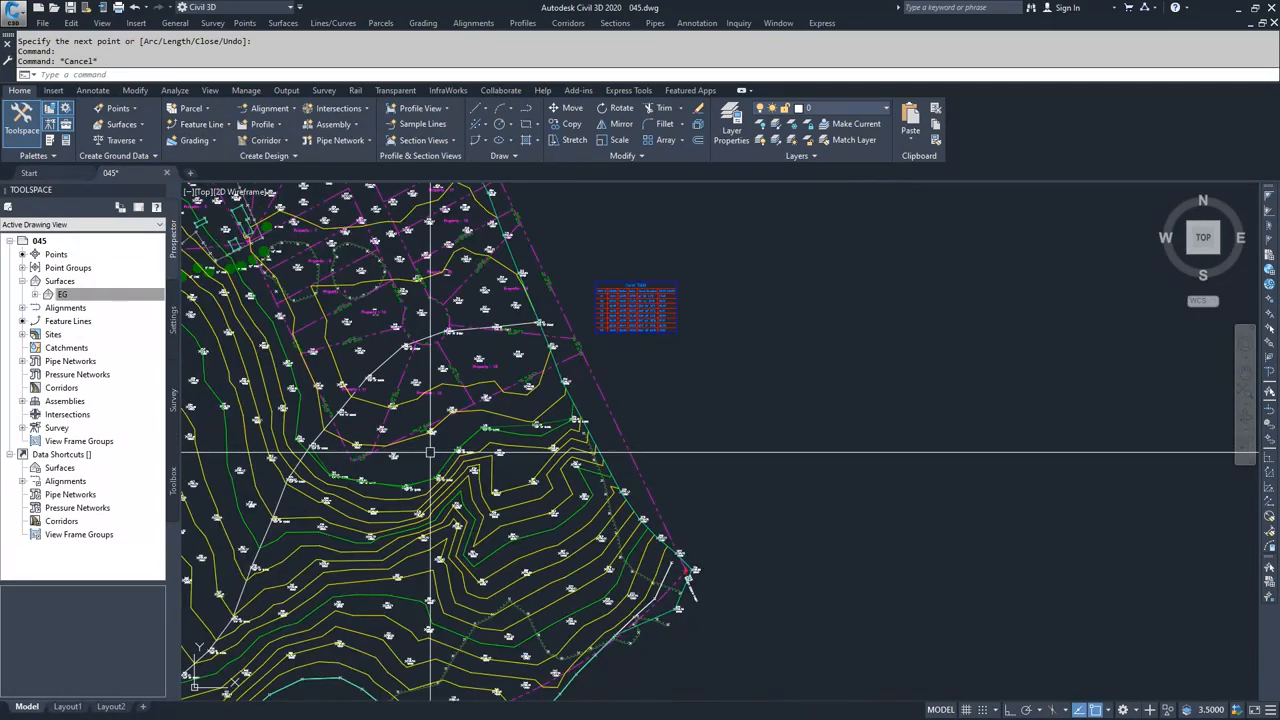
middle_click_drag(340, 440, 854, 562)
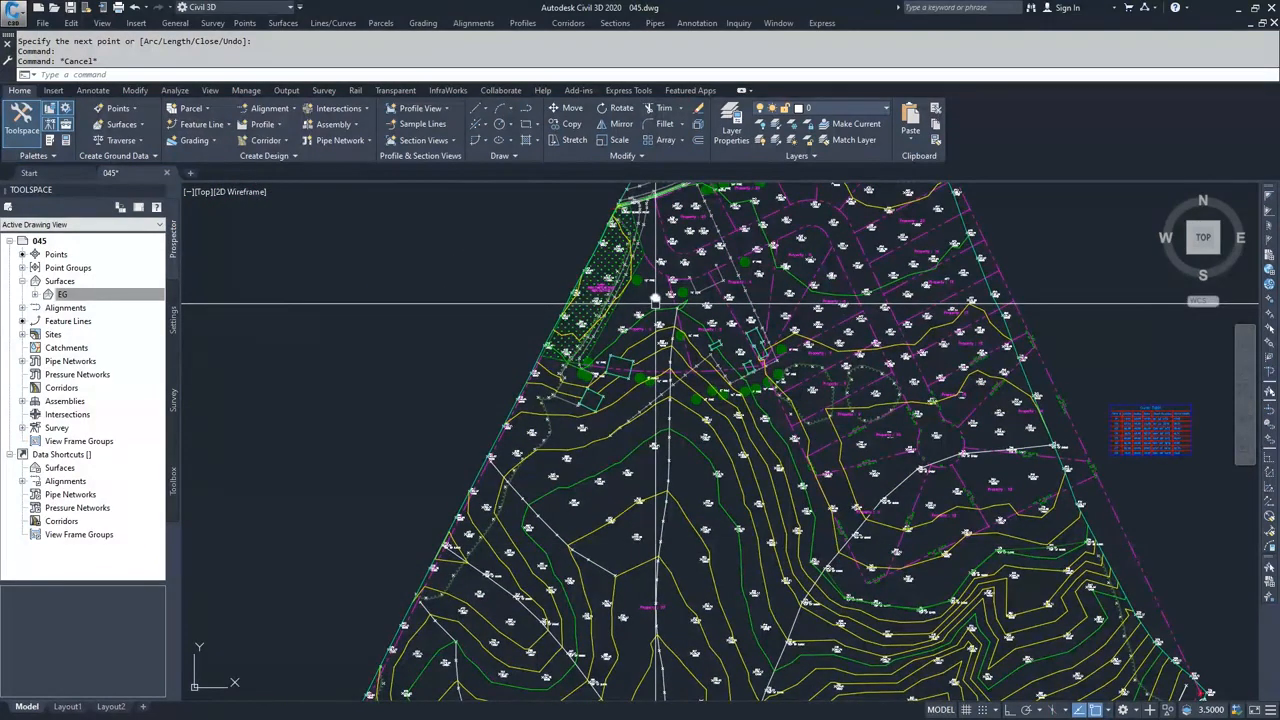
scroll(677, 344, "up", 5)
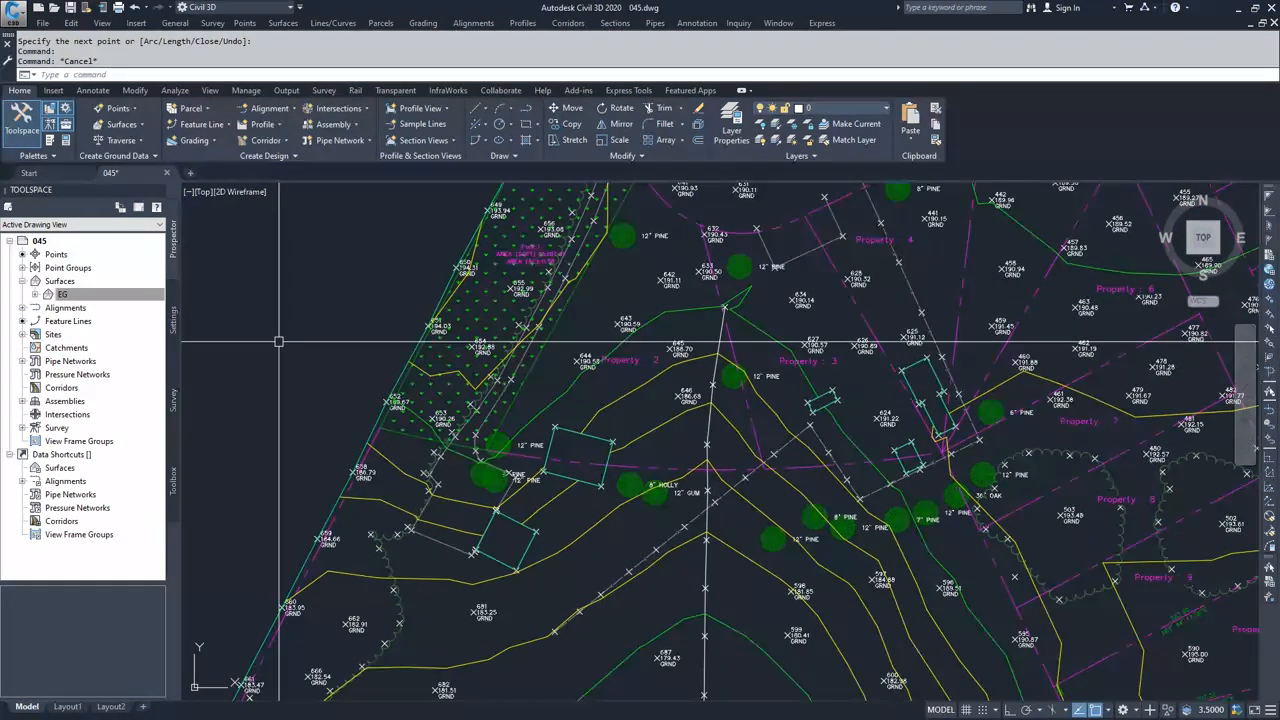
type("pl")
key("Return")
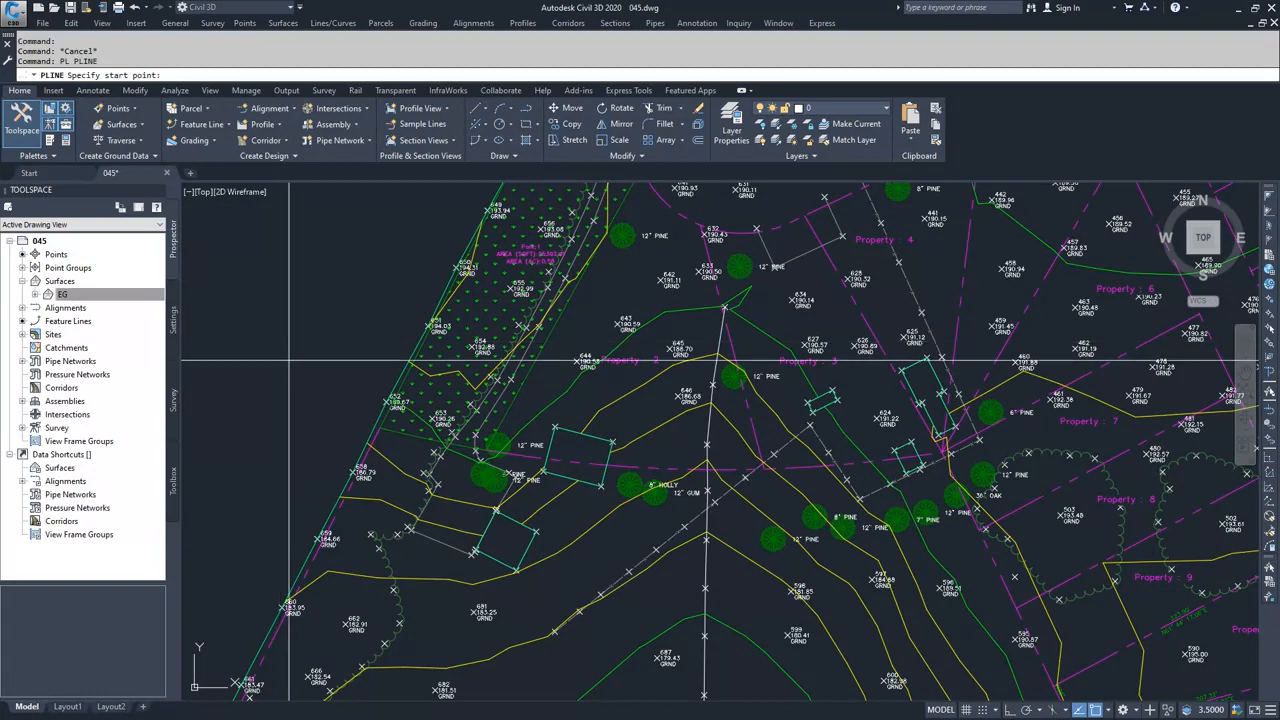
left_click(397, 436)
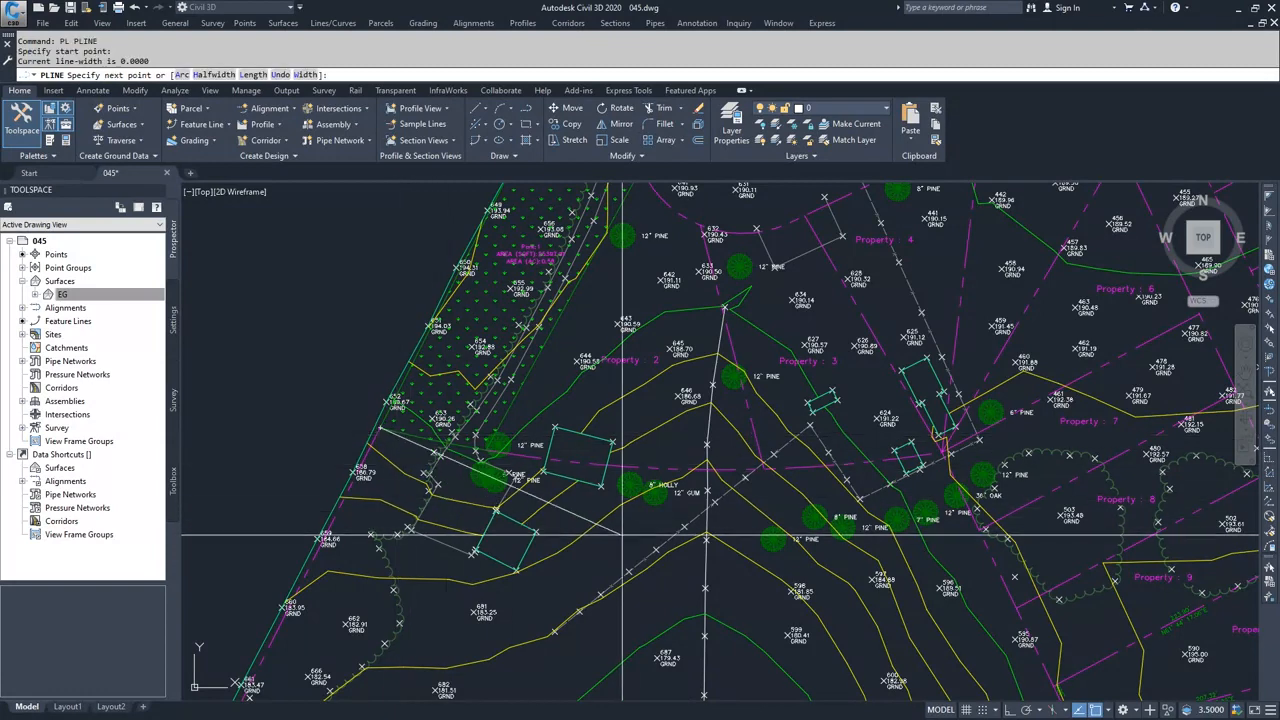
scroll(915, 440, "up", 4)
left_click(958, 421)
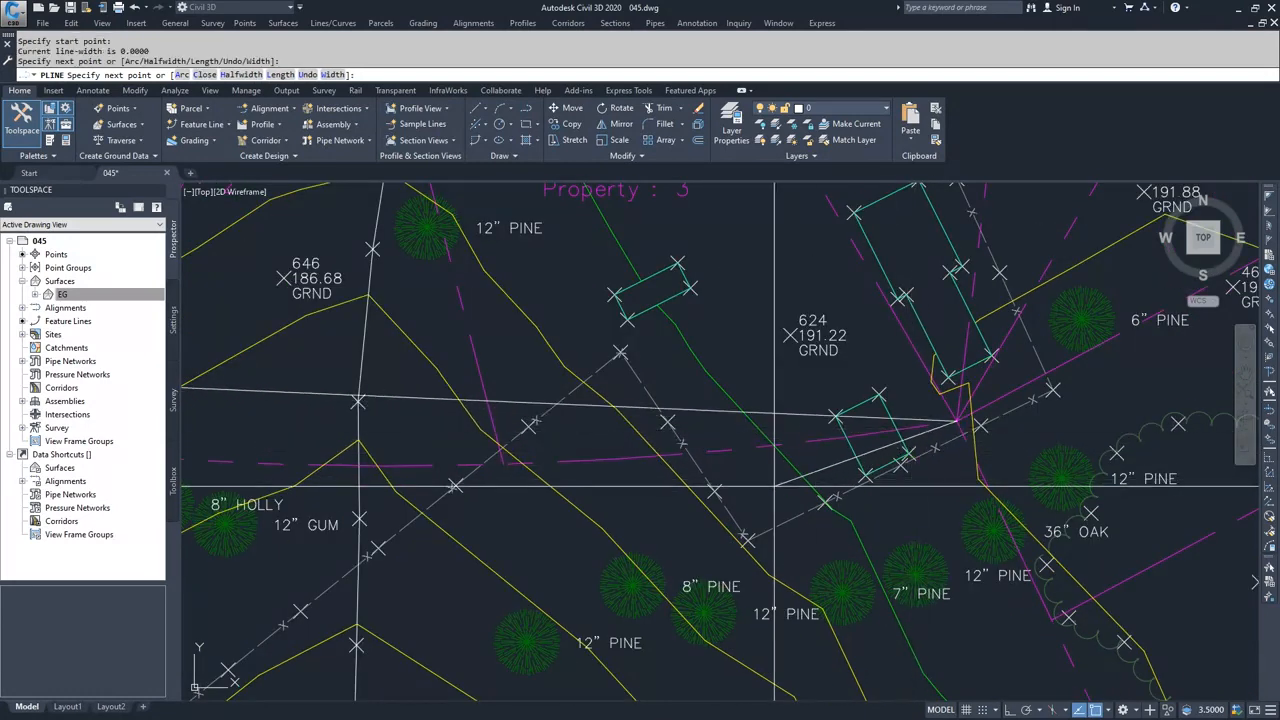
key("Return")
scroll(510, 362, "down", 4)
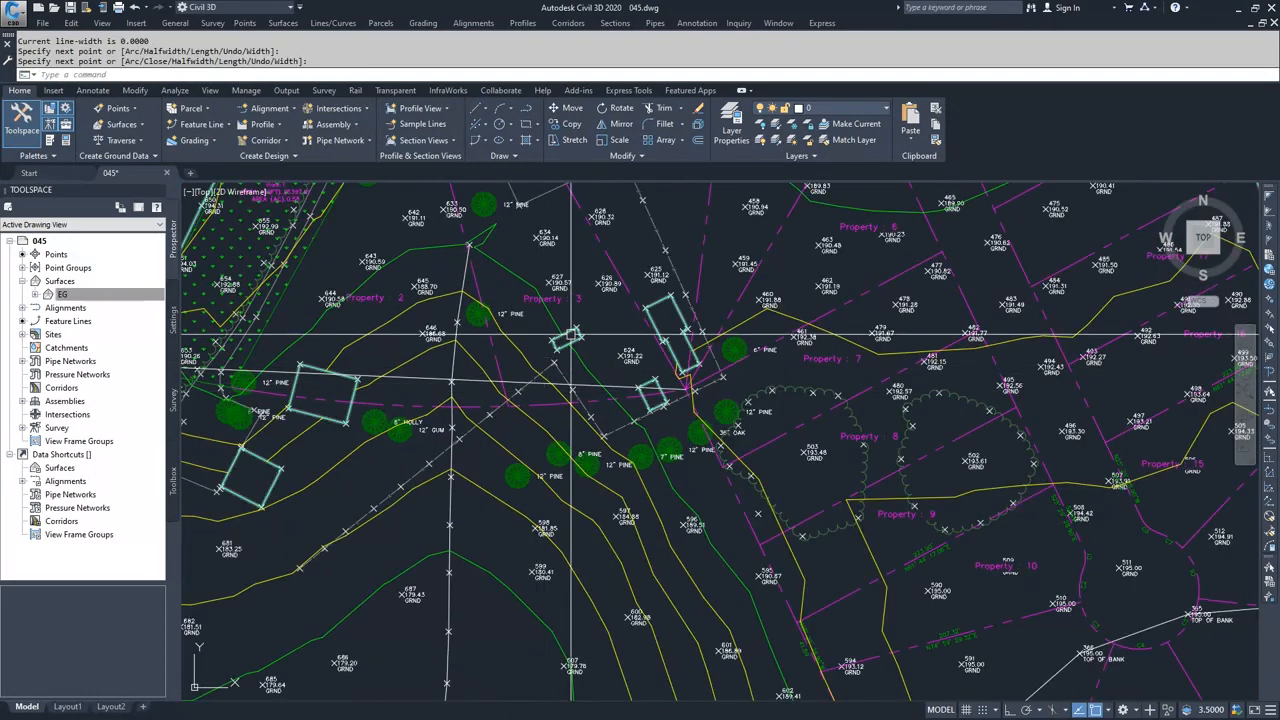
- Convert the polyline segment to an arc, snapping its midpoint perpendicular to the dashed curved rear boundary of Properties 2 and 3
middle_click_drag(488, 330, 638, 431)
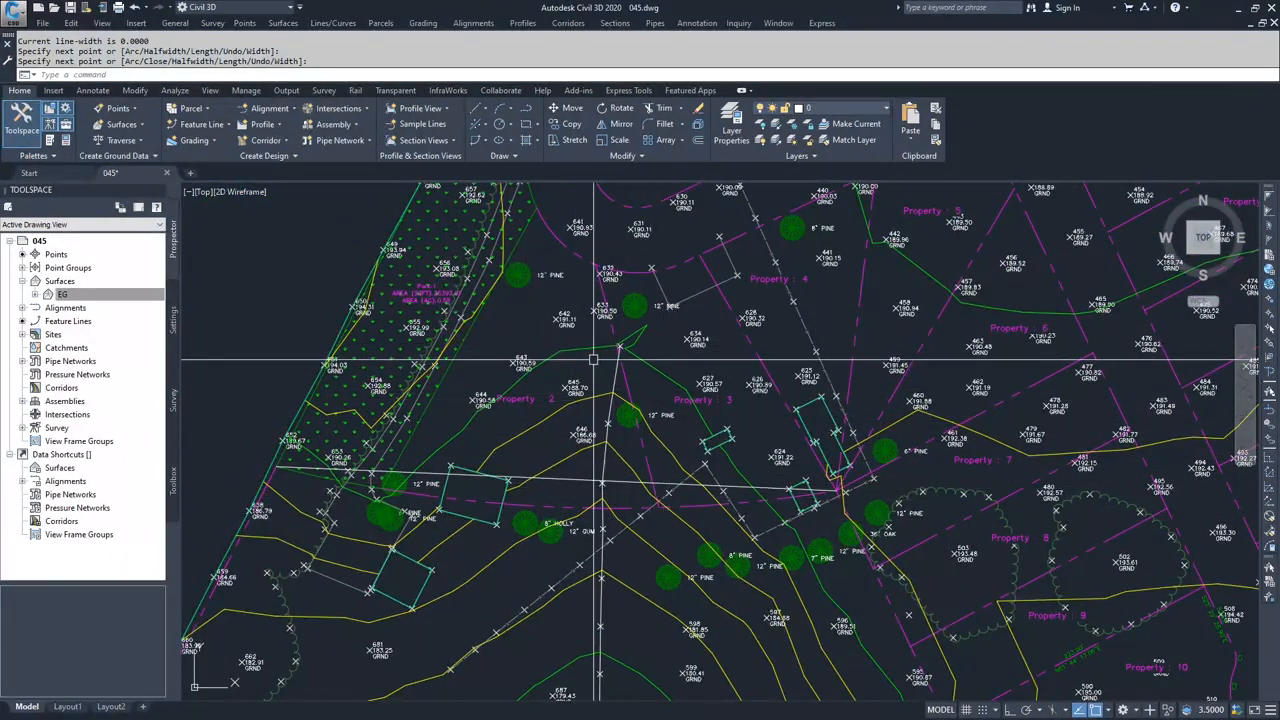
left_click(568, 479)
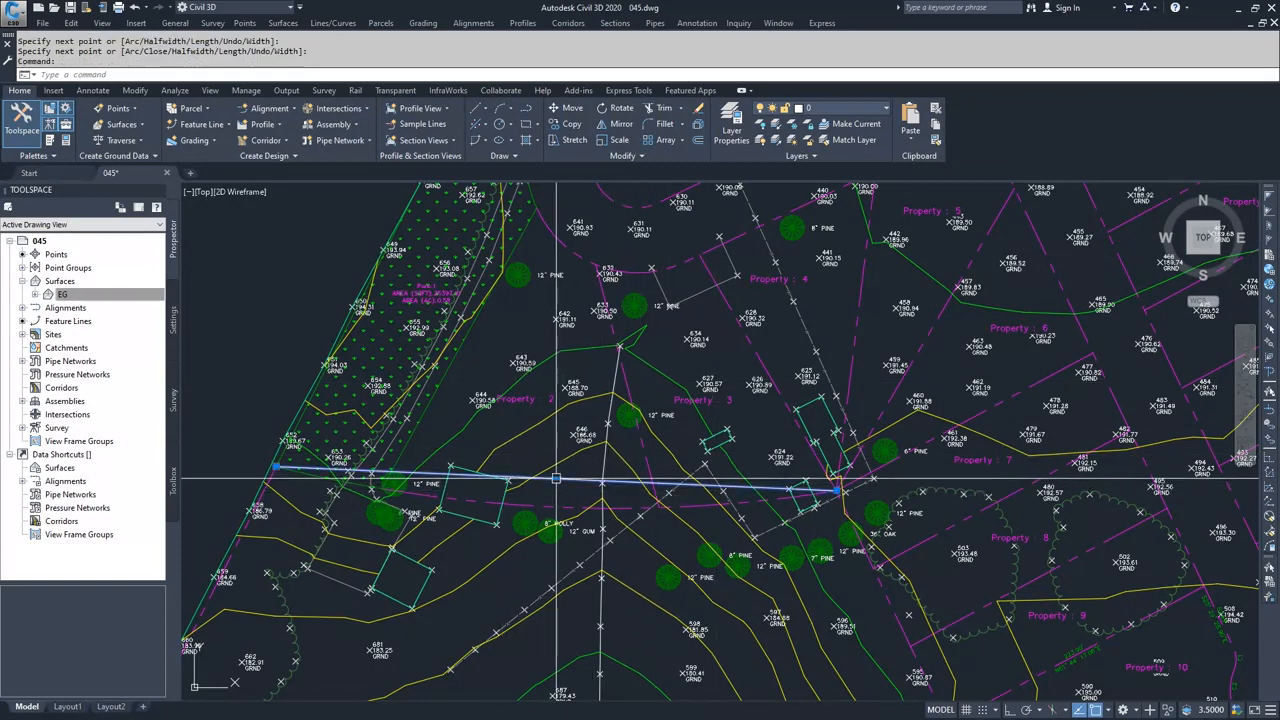
left_click(557, 478)
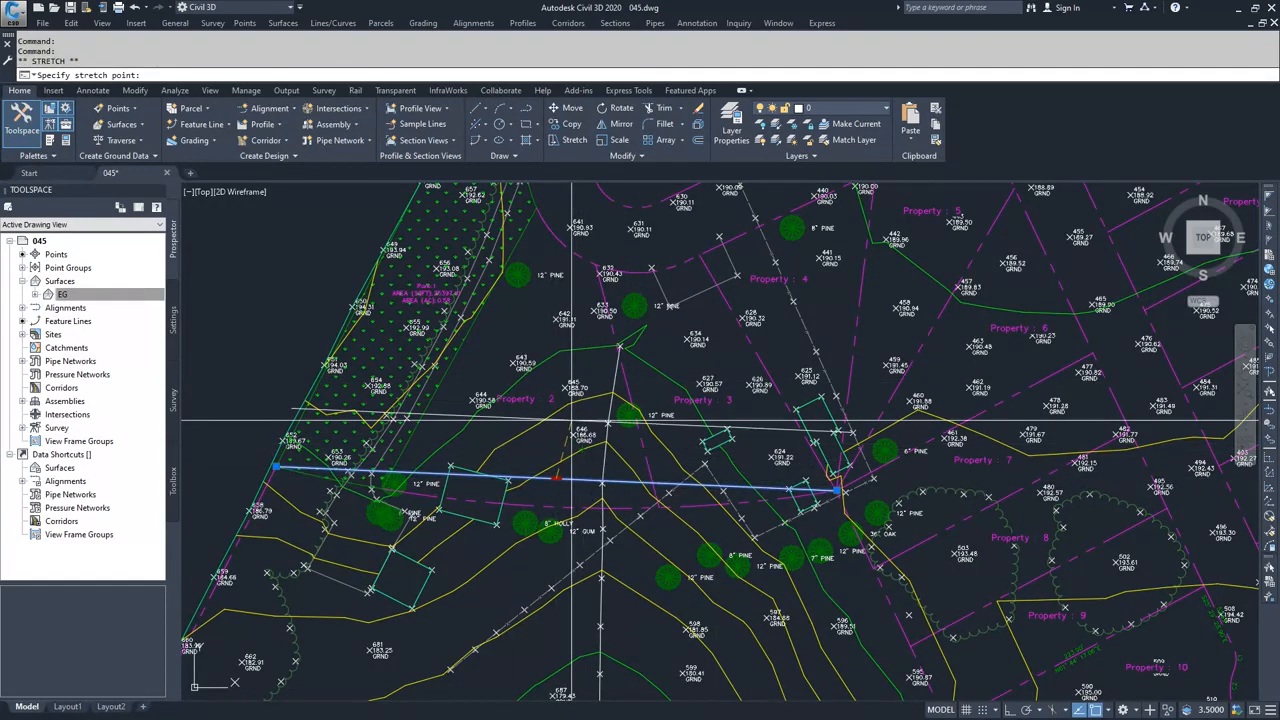
key("ctrl")
key("ctrl")
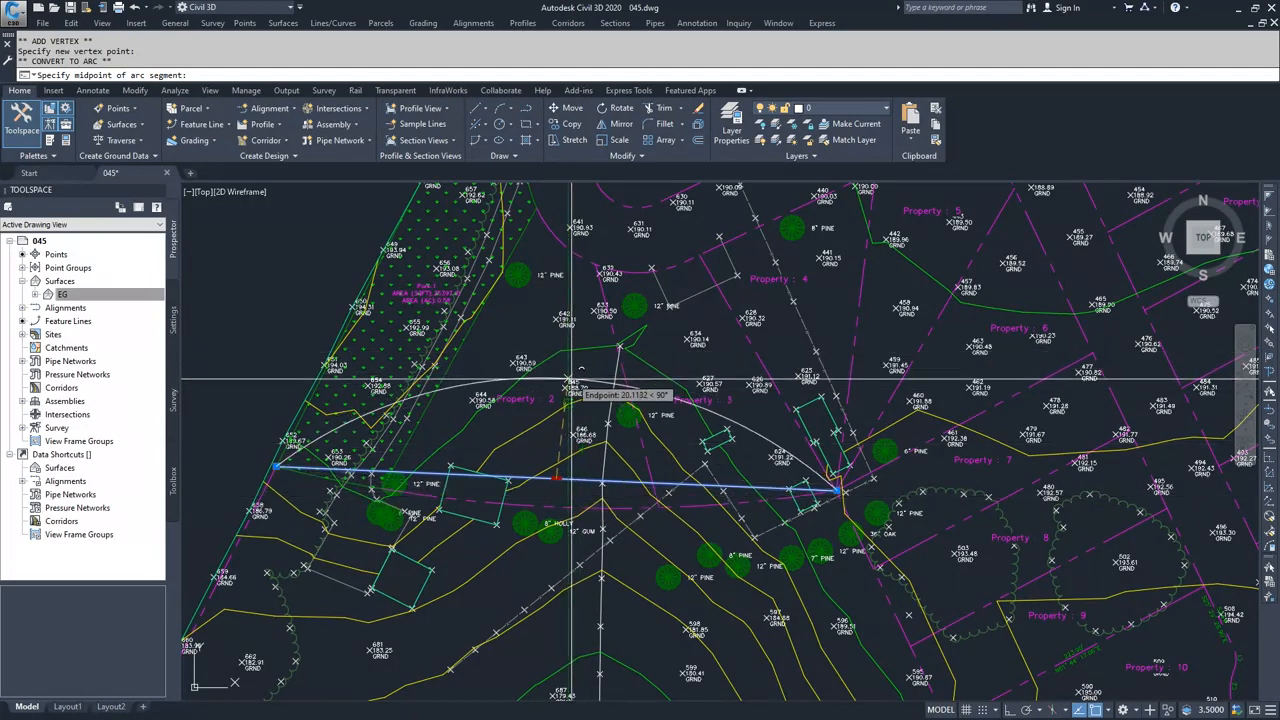
scroll(566, 420, "down", 5)
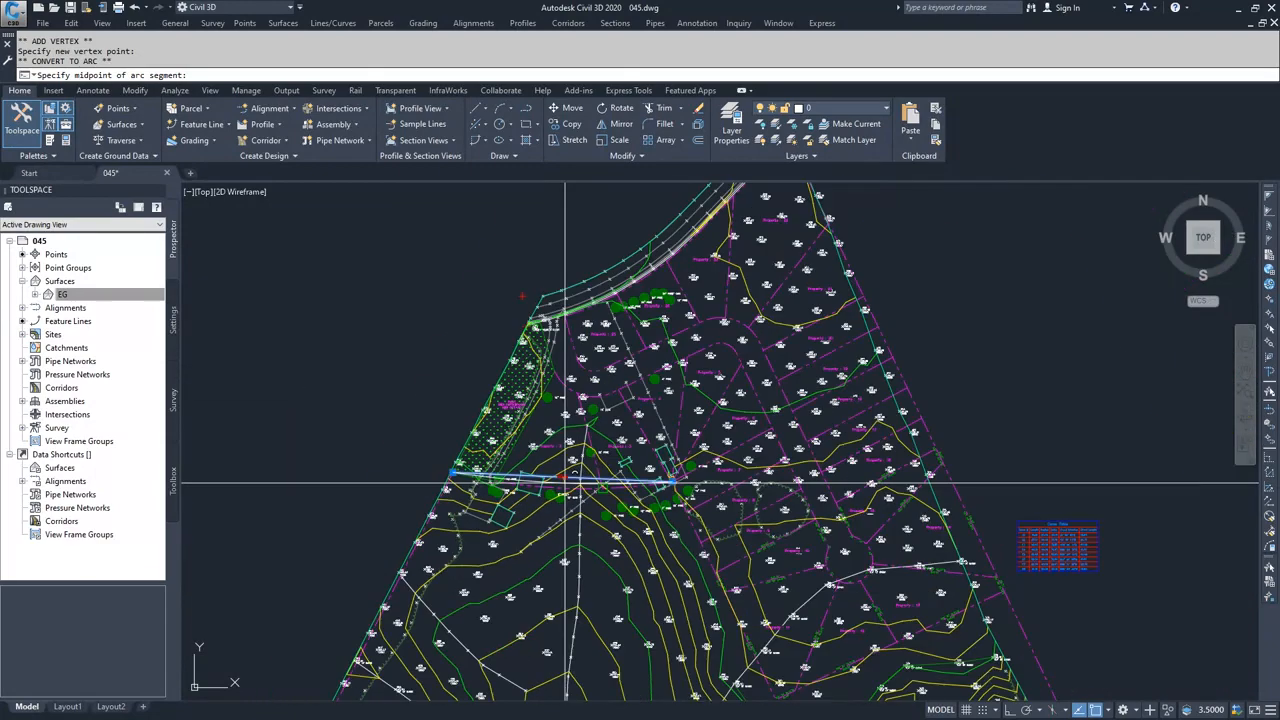
scroll(564, 470, "up", 8)
right_click(565, 488, "shift")
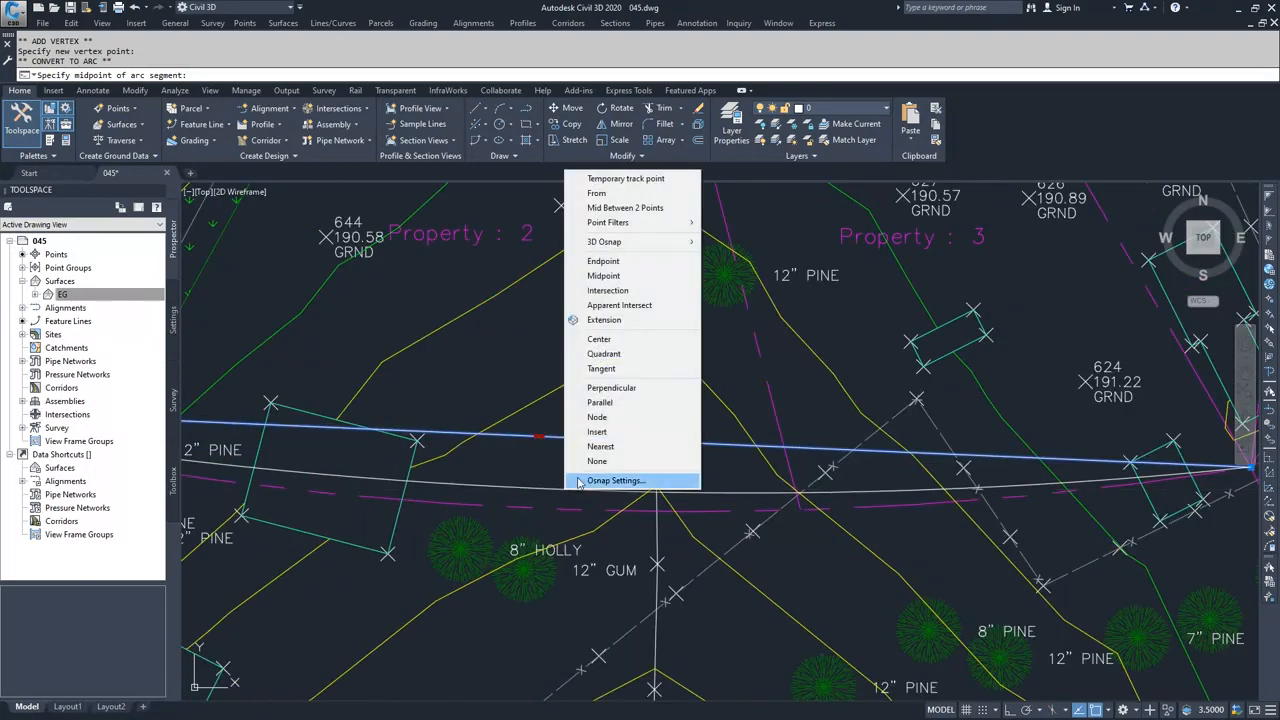
left_click(612, 394)
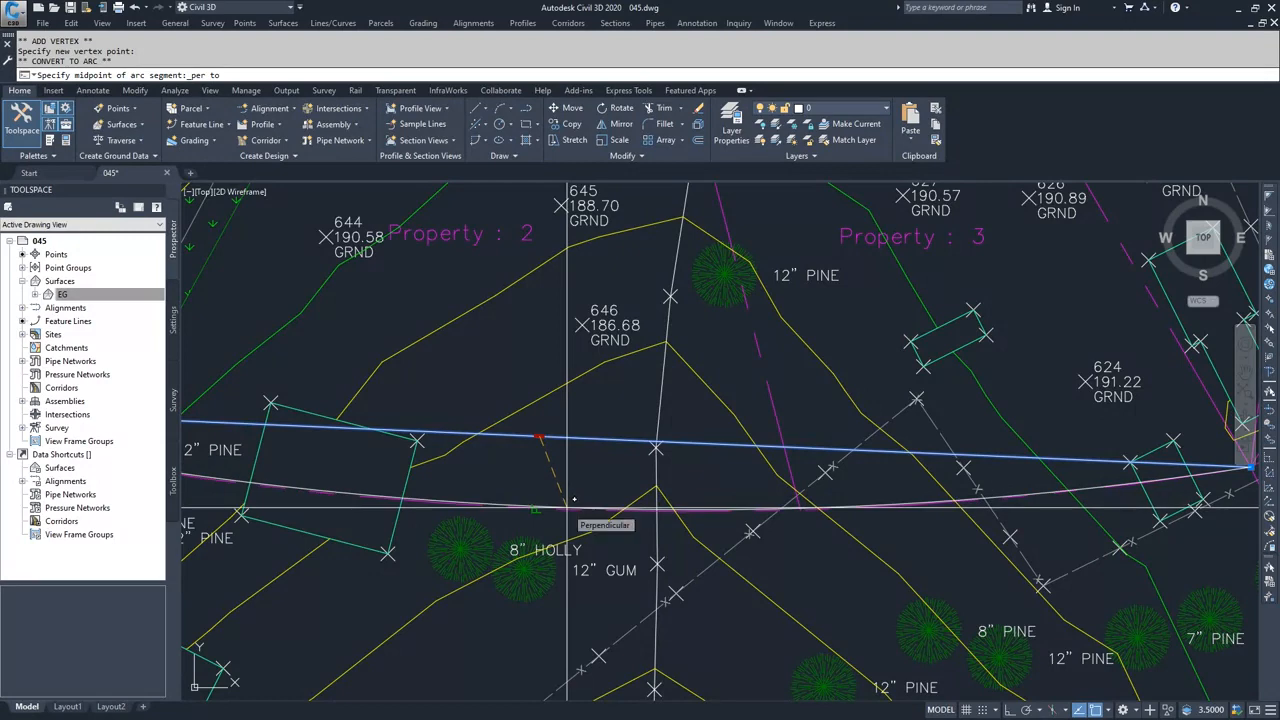
key("Escape")
scroll(528, 486, "down", 4)
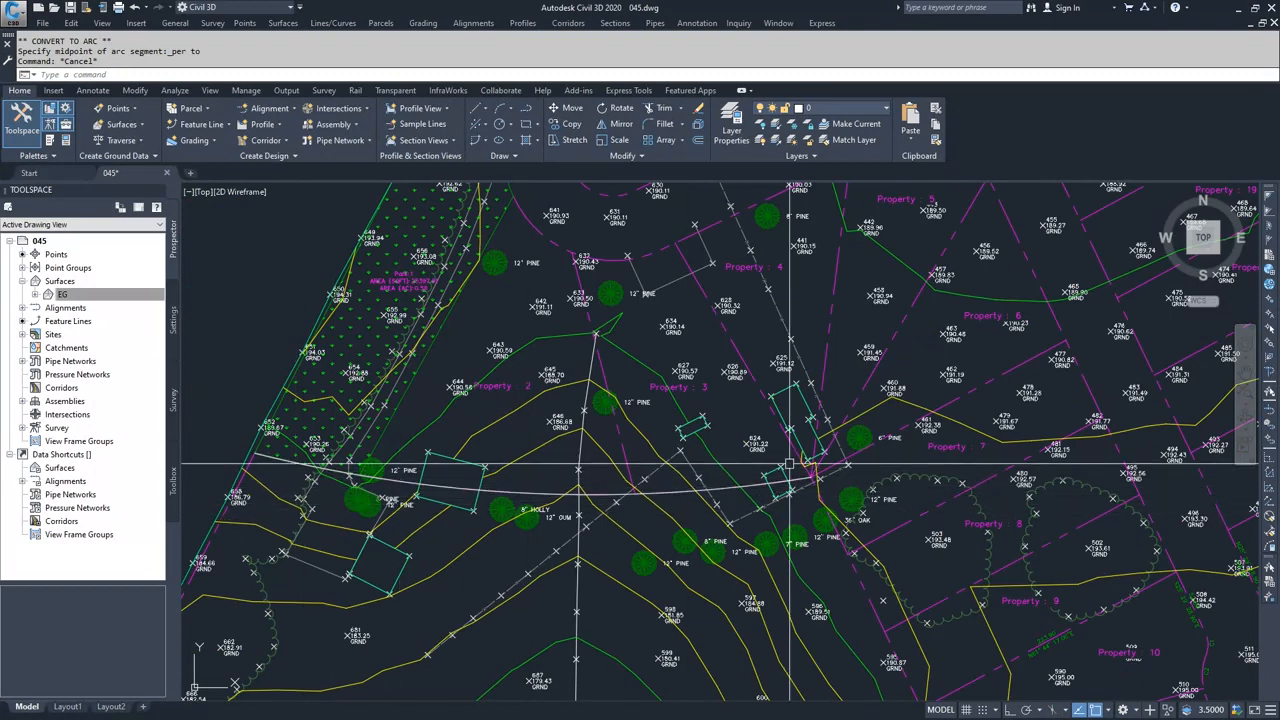
- Create a feature line from the arc polyline with the default name template, the Basic Feature Line style and no site
left_click(204, 126)
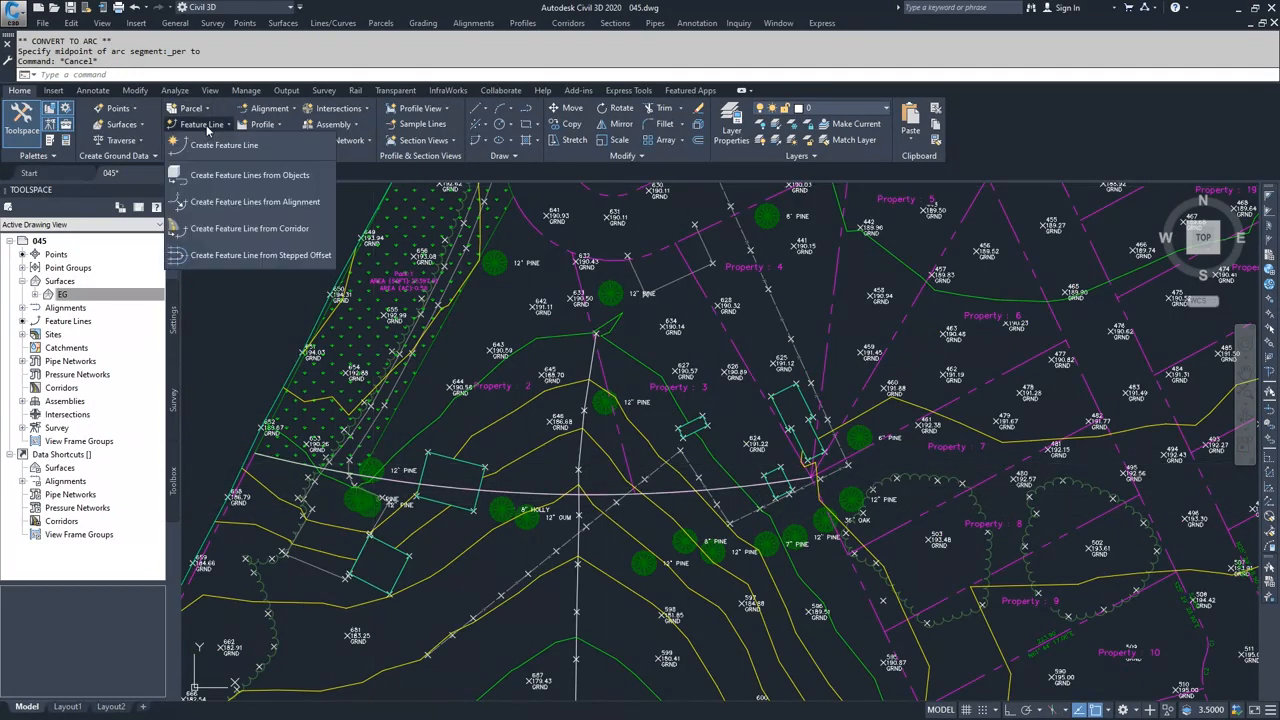
left_click(217, 179)
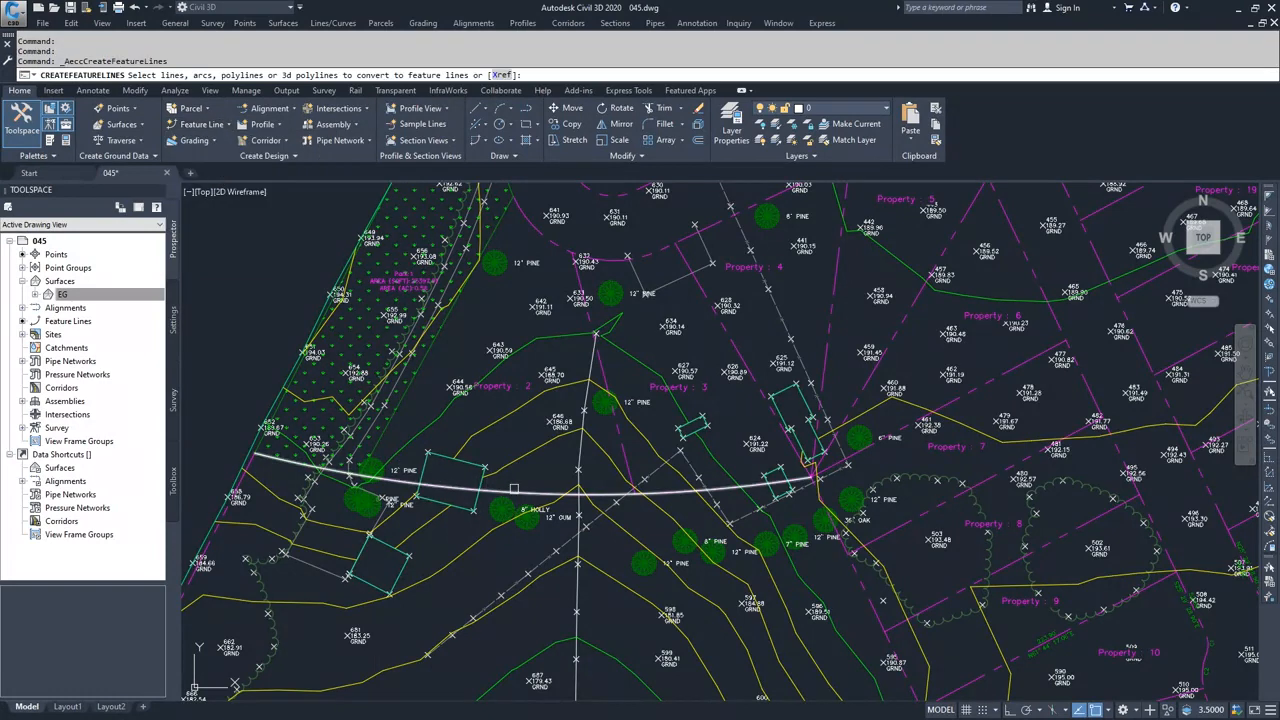
left_click(513, 489)
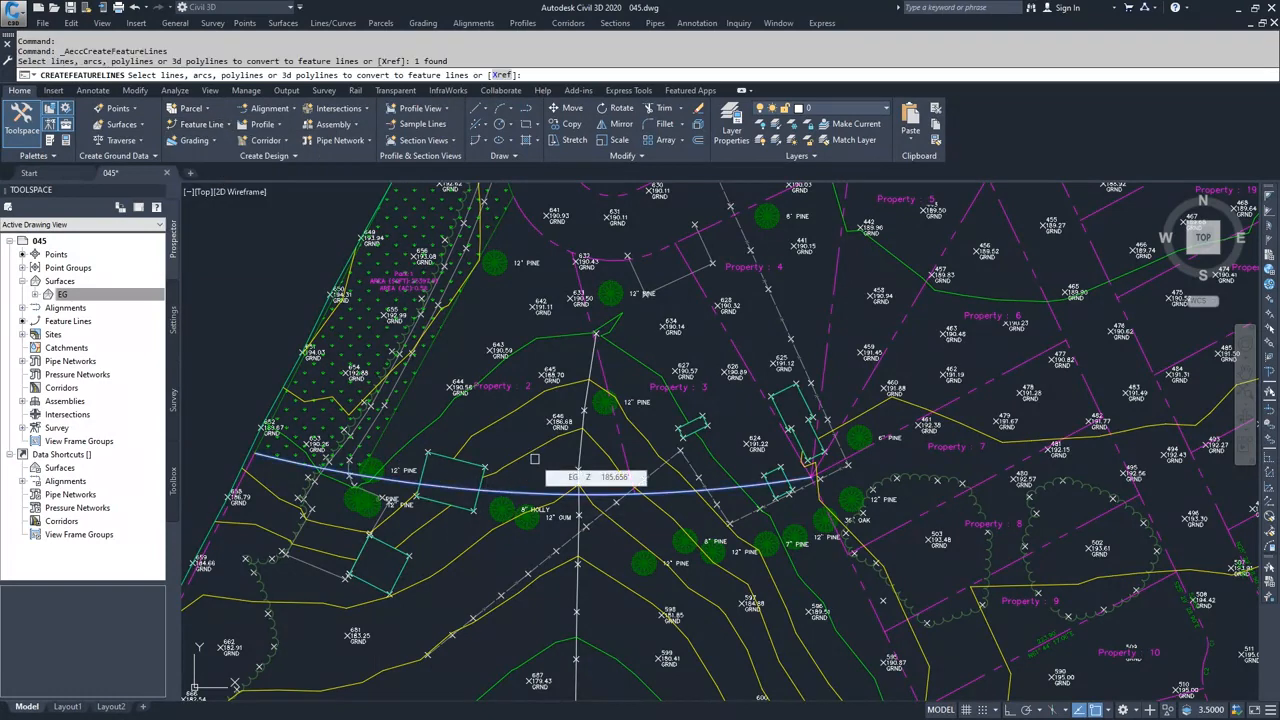
key("Return")
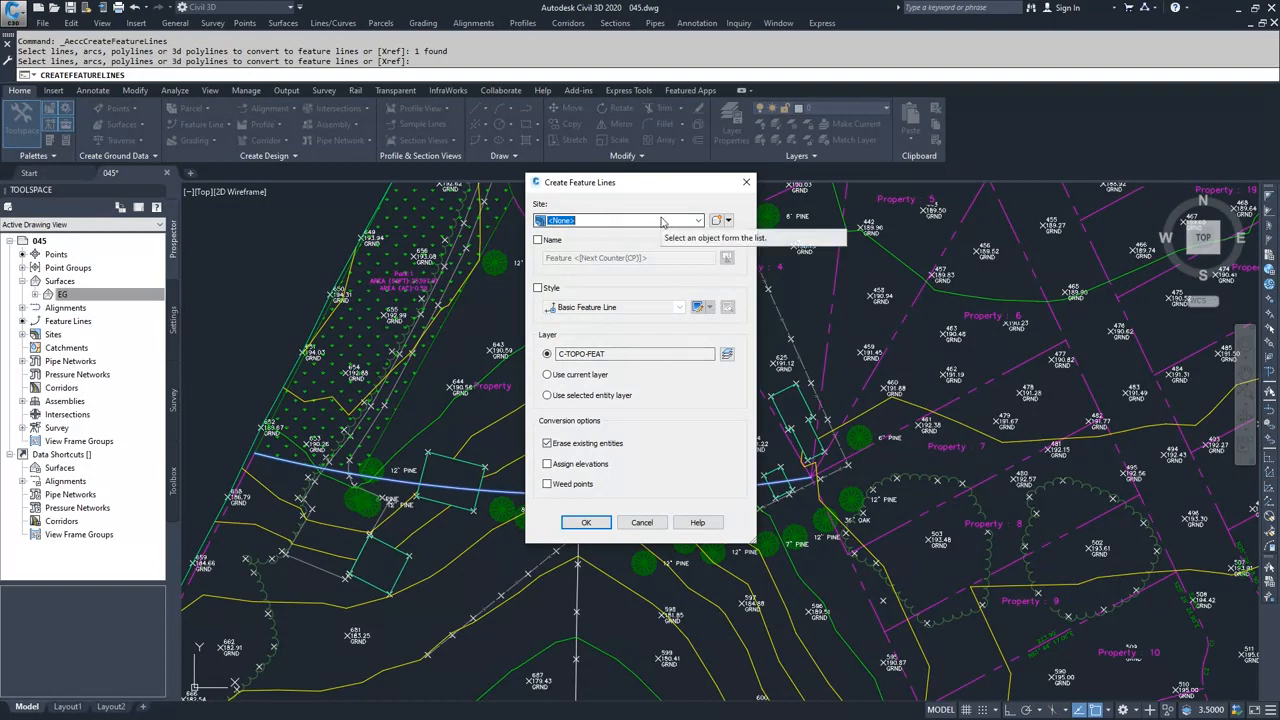
left_click(538, 240)
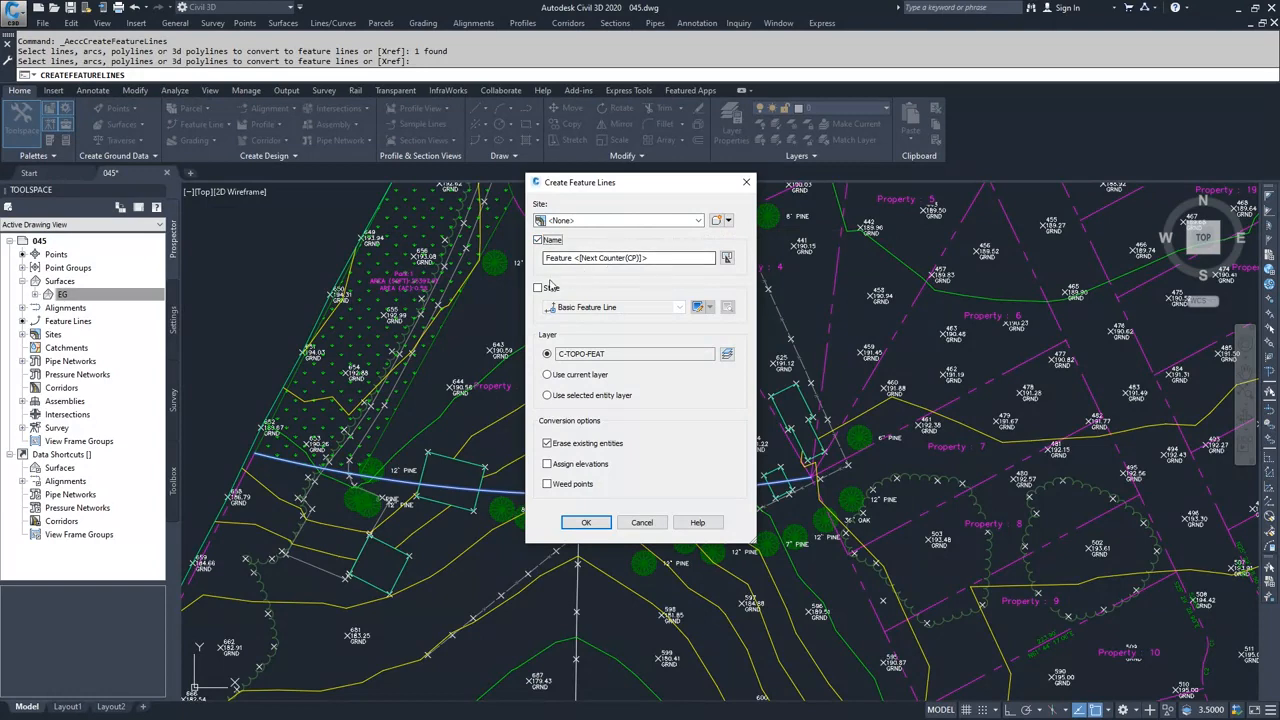
left_click(538, 288)
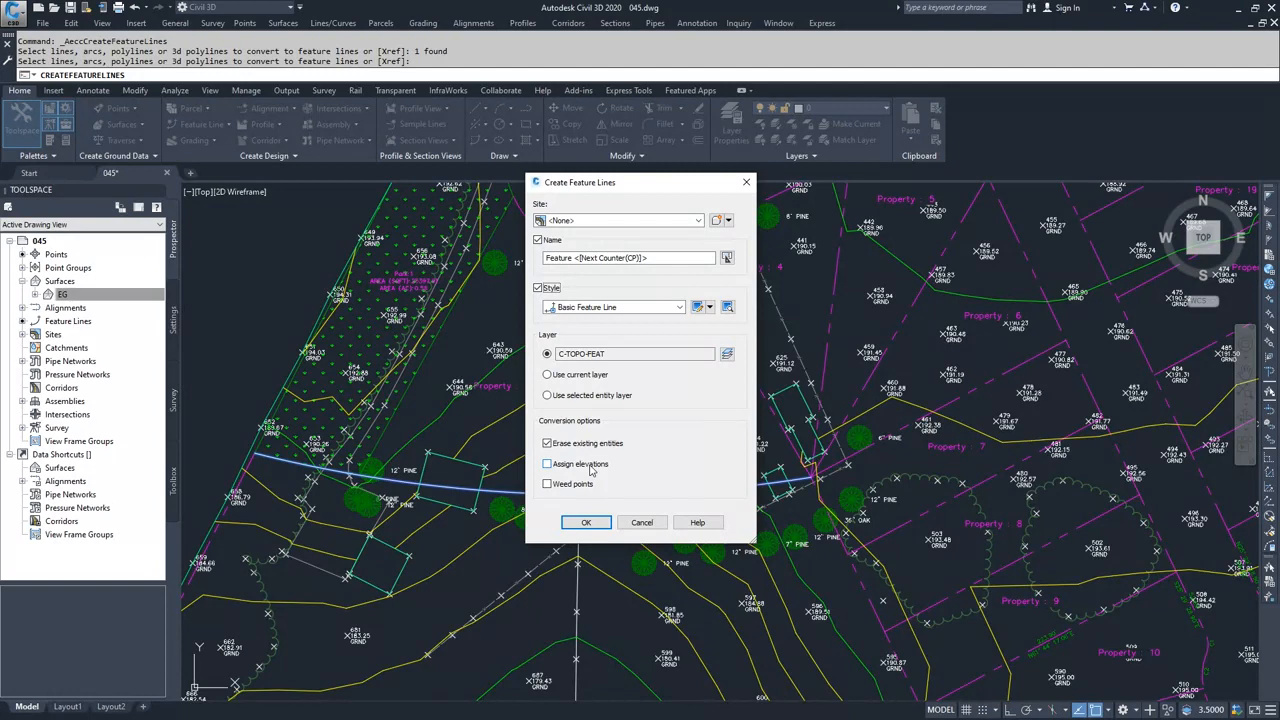
left_click(586, 522)
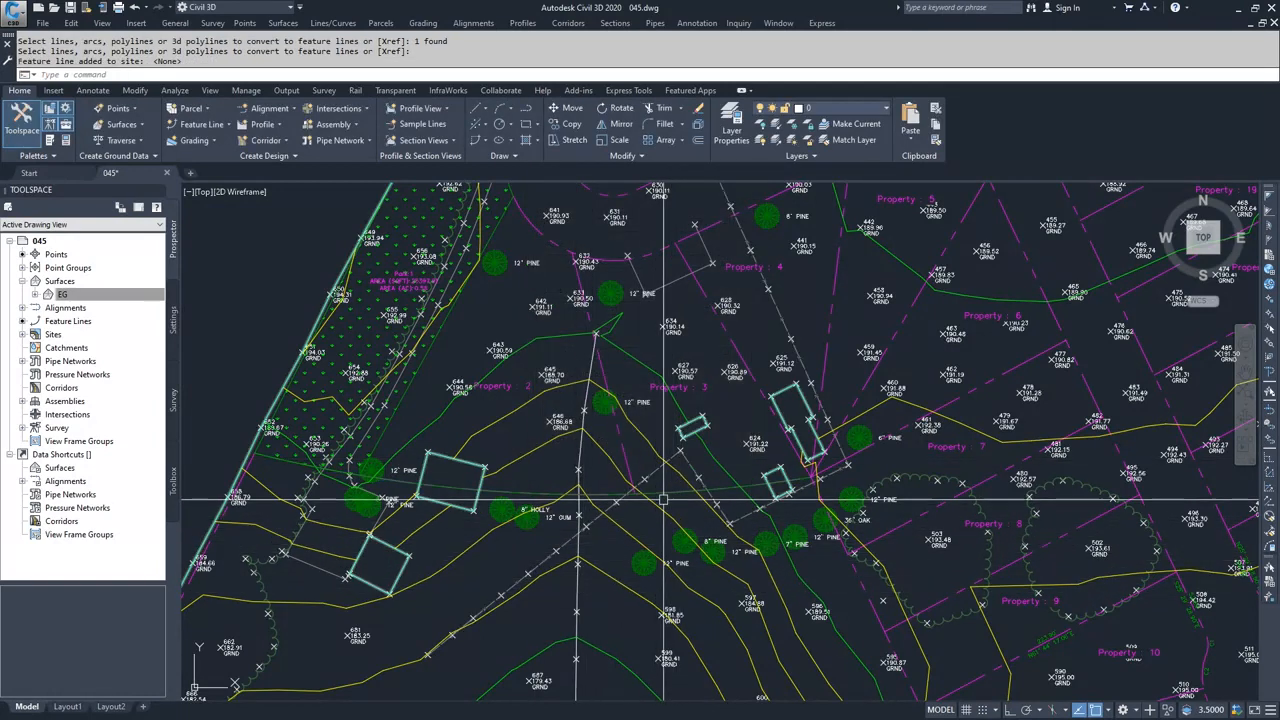
- Select the new curved feature line behind Properties 2 and 3 to check it, and clear the selection
key("Escape")
left_click(663, 494)
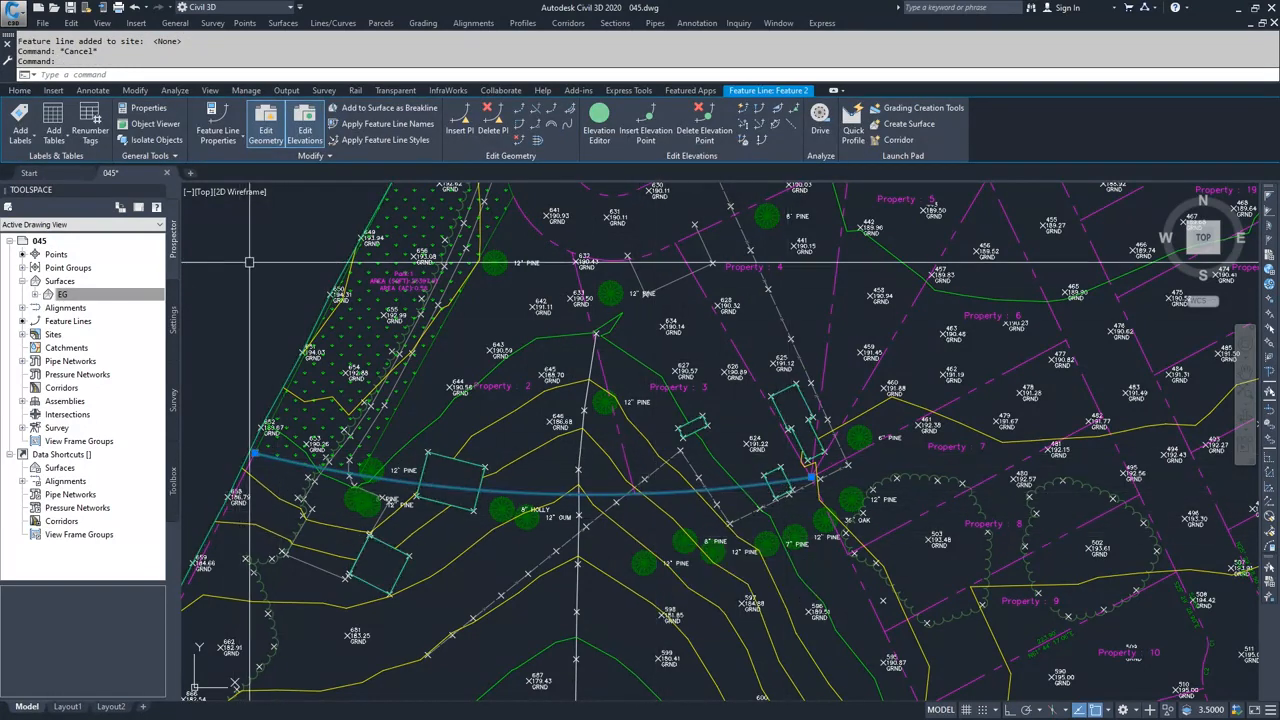
key("Escape")
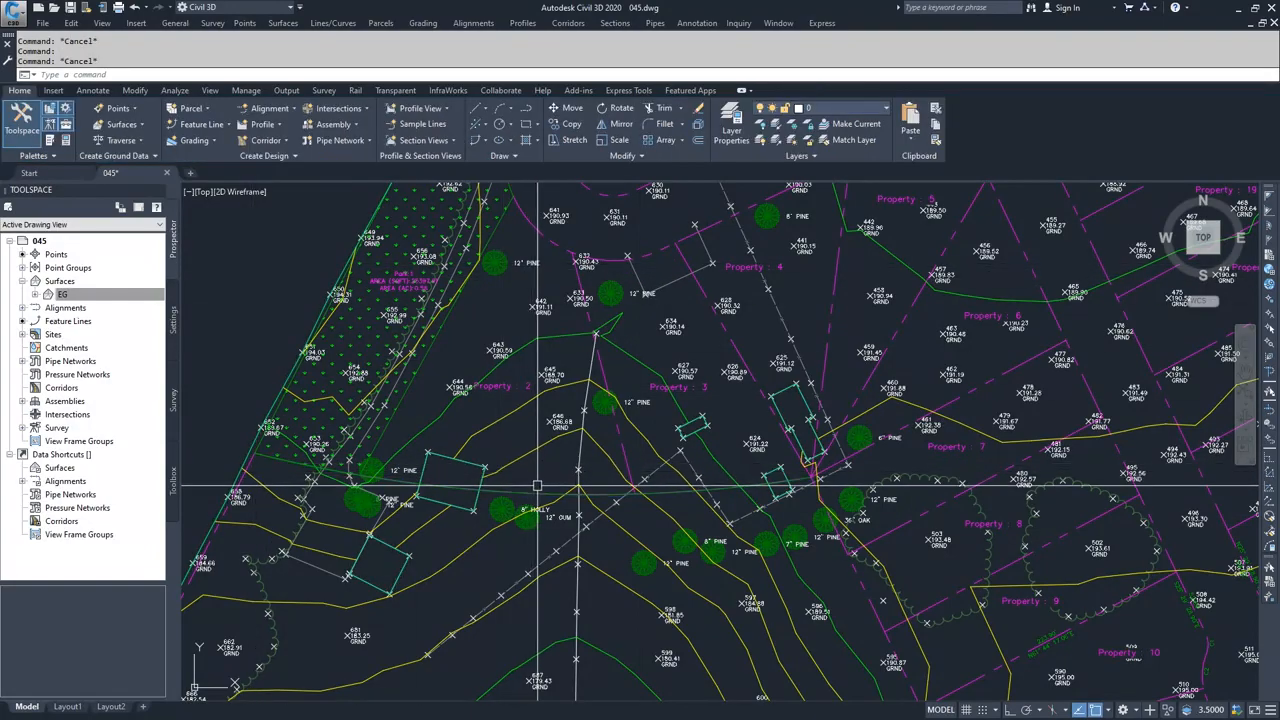